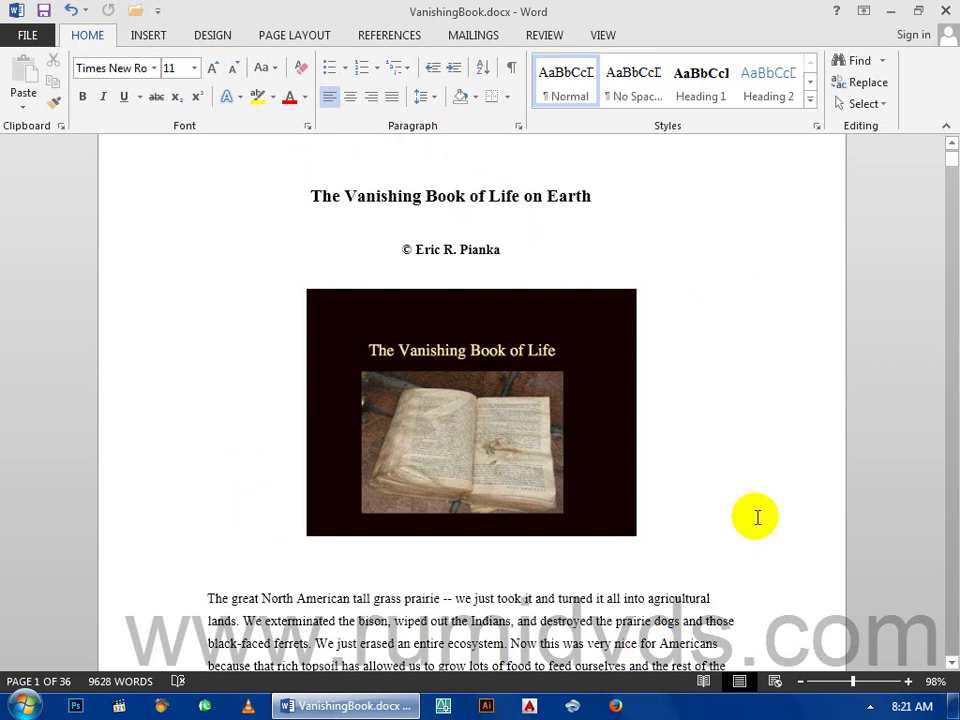
Place the cursor at the end of the first paragraph on page 1 and open the document's print settings
scroll(757, 517, "down", 2)
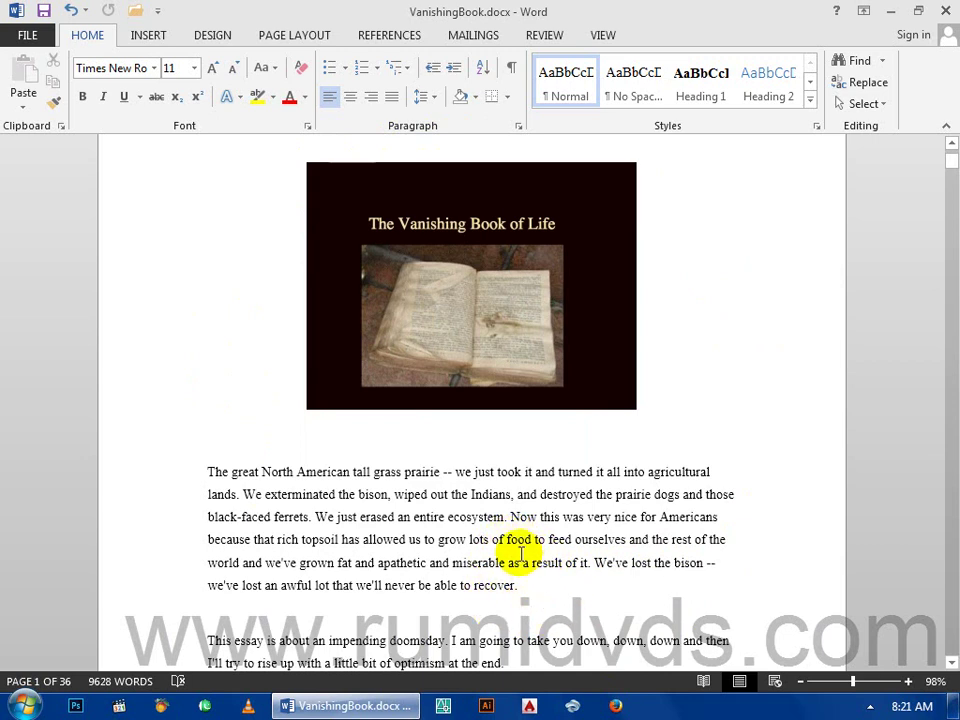
left_click(523, 583)
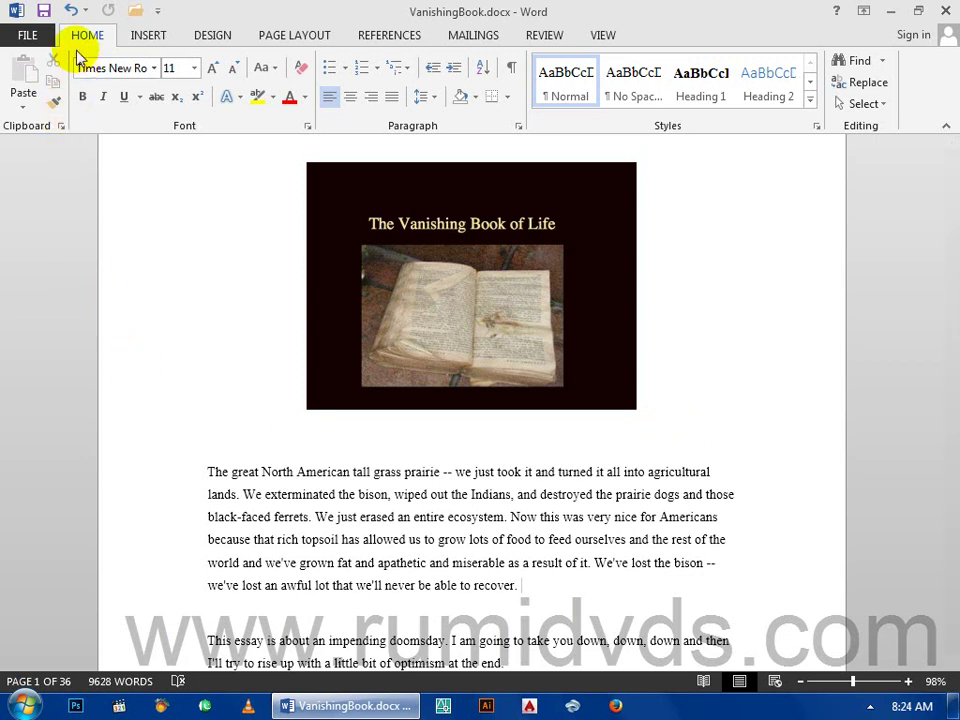
left_click(30, 36)
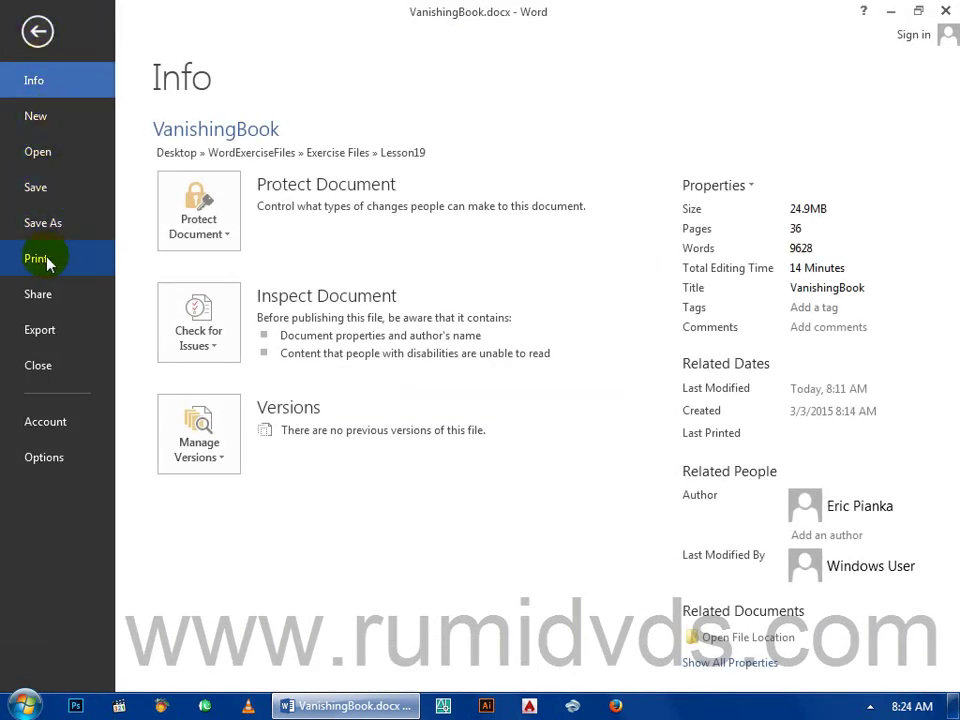
left_click(45, 260)
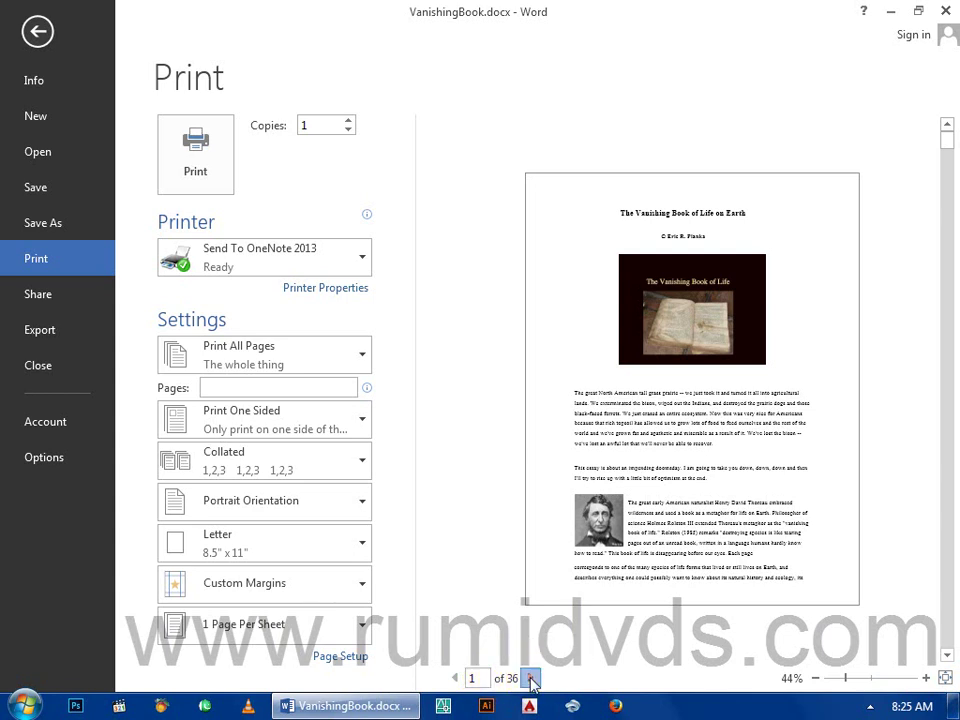
Page through the print preview as far as page 3 and return to page 1
left_click(531, 678)
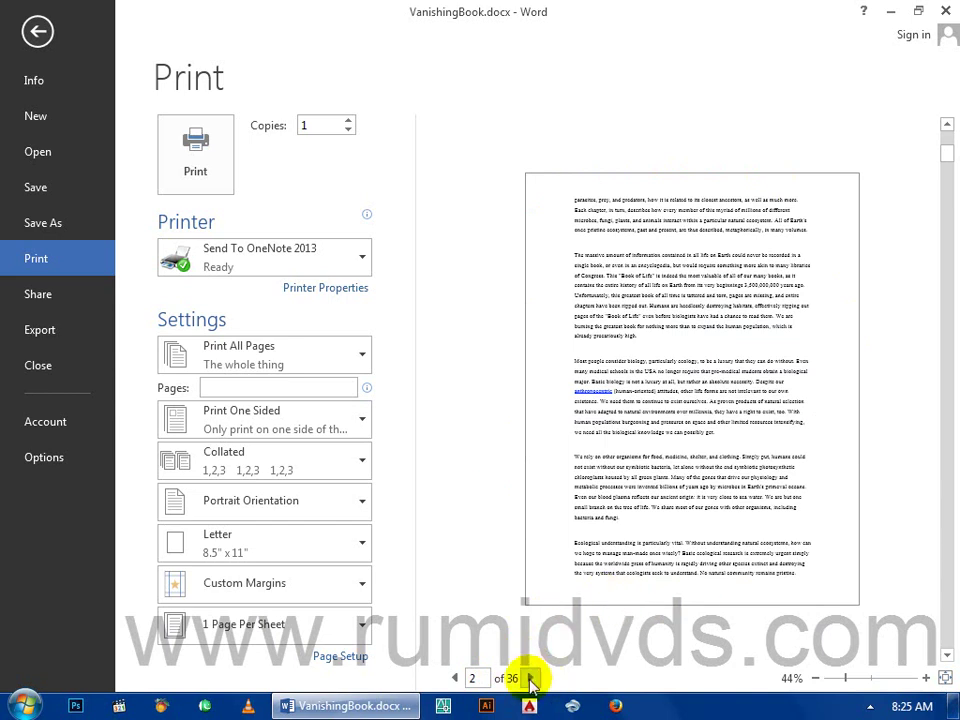
left_click(531, 678)
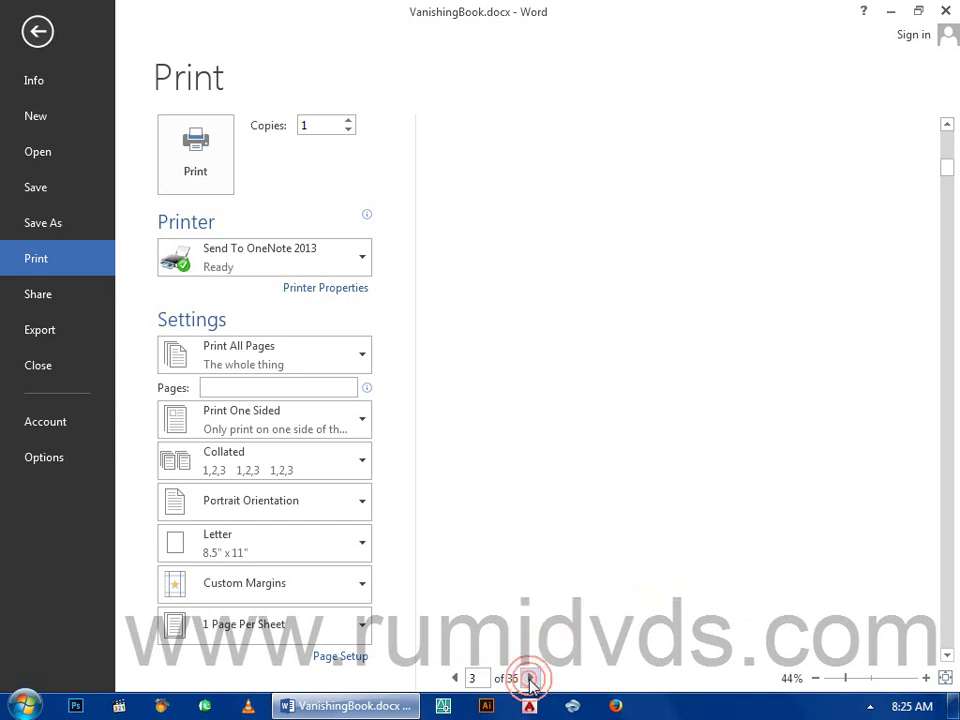
left_click(455, 678)
left_click(455, 678)
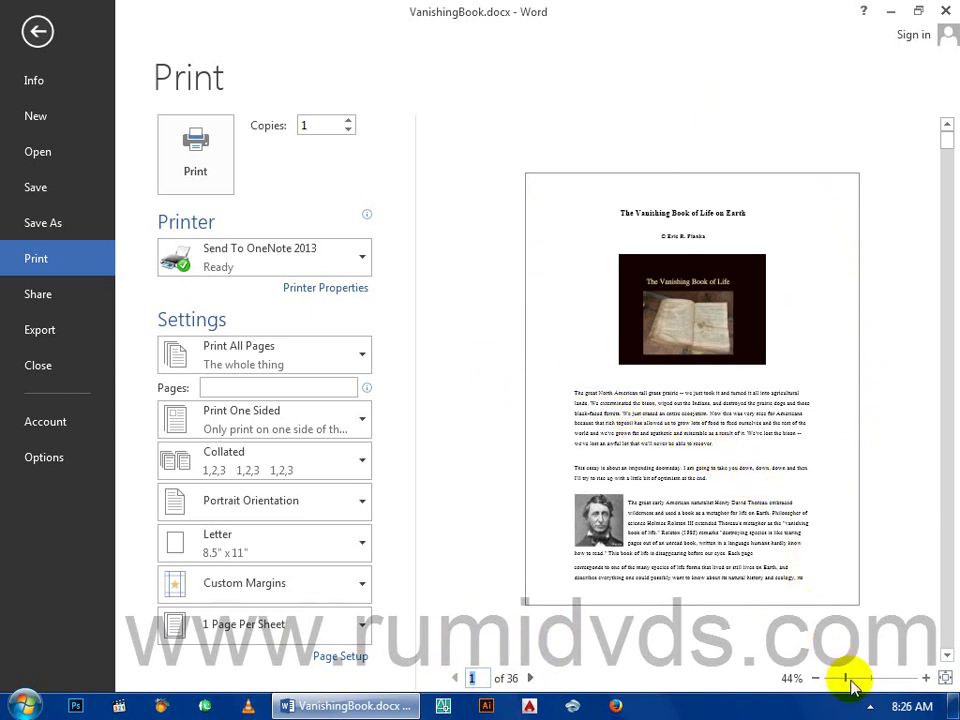
Examine pages 1 and 2 of the print preview enlarged to 236%, and reduce the preview zoom to 55%
left_click_drag(845, 680, 885, 681)
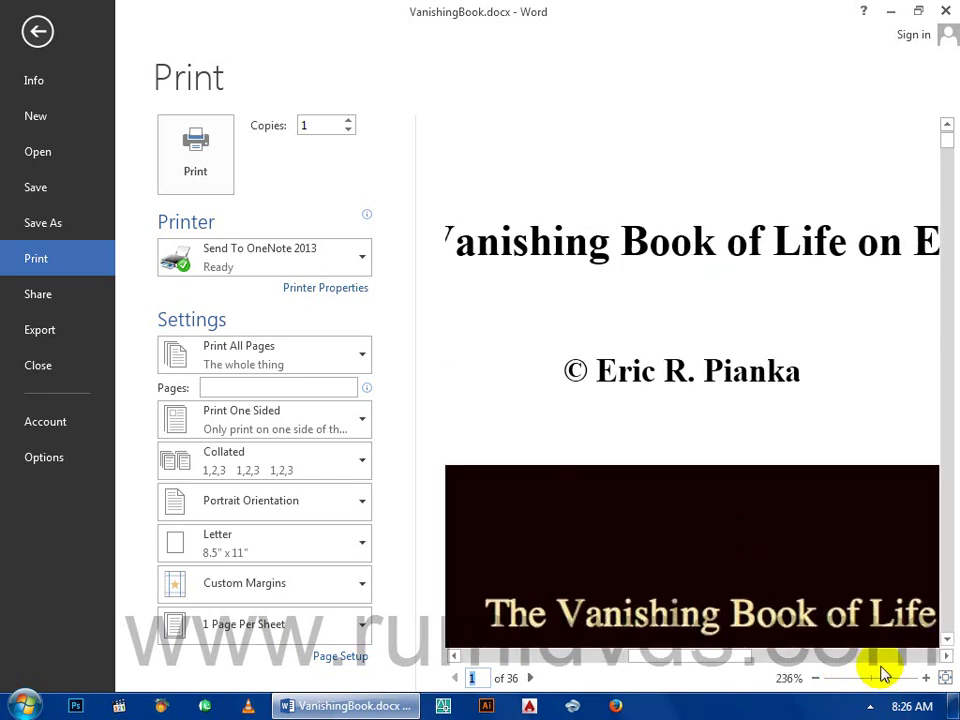
left_click_drag(945, 141, 947, 164)
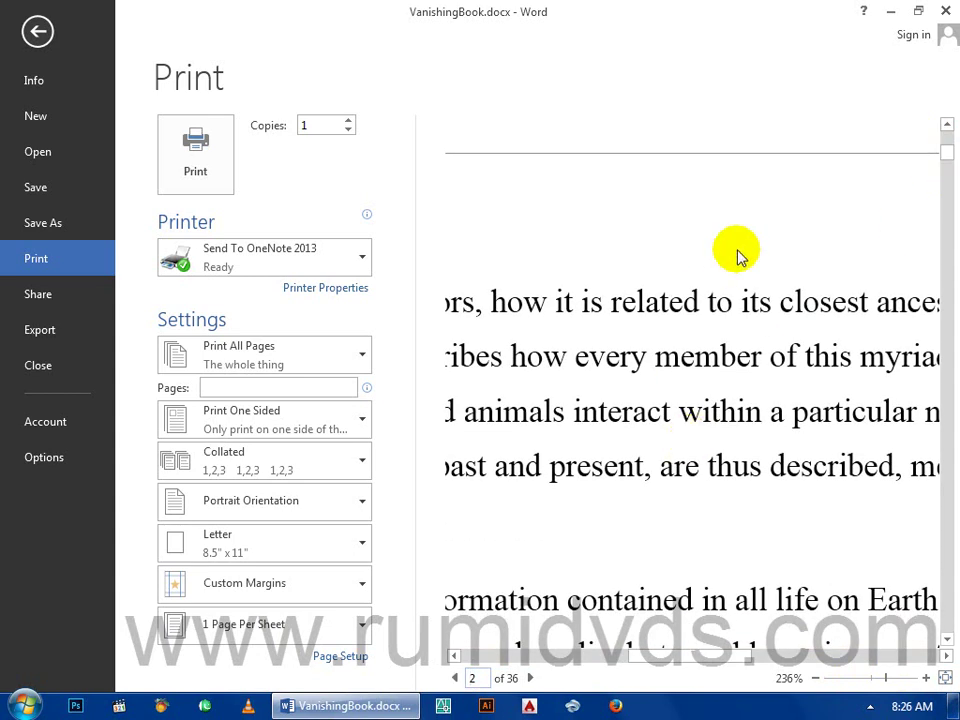
scroll(790, 264, "down", 2)
scroll(790, 262, "down", 3)
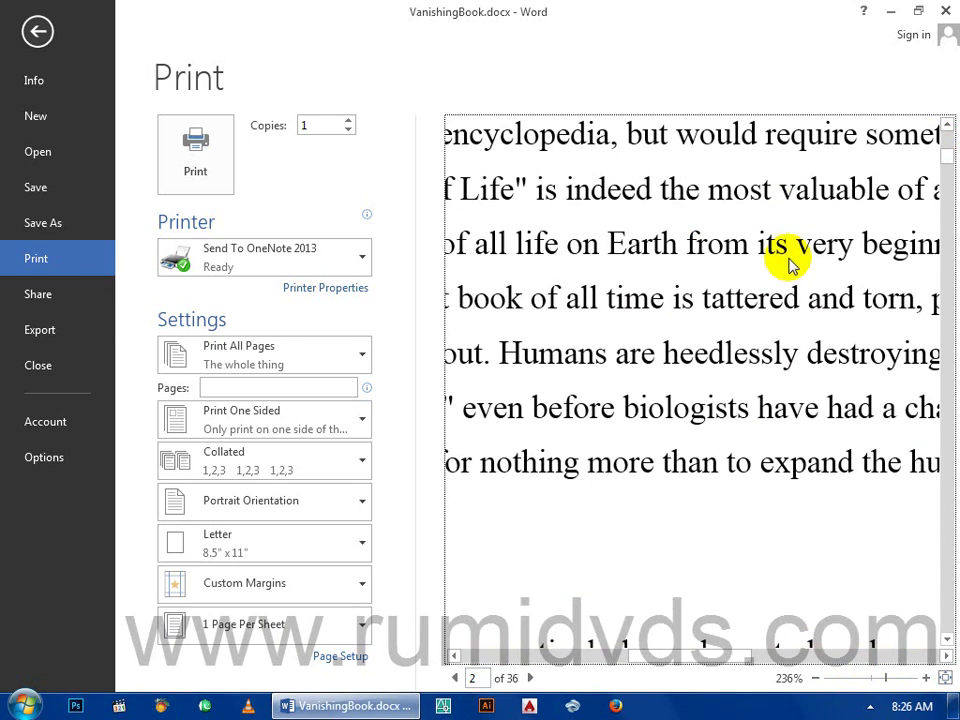
scroll(790, 262, "down", 5)
scroll(790, 262, "up", 5)
scroll(790, 262, "up", 8)
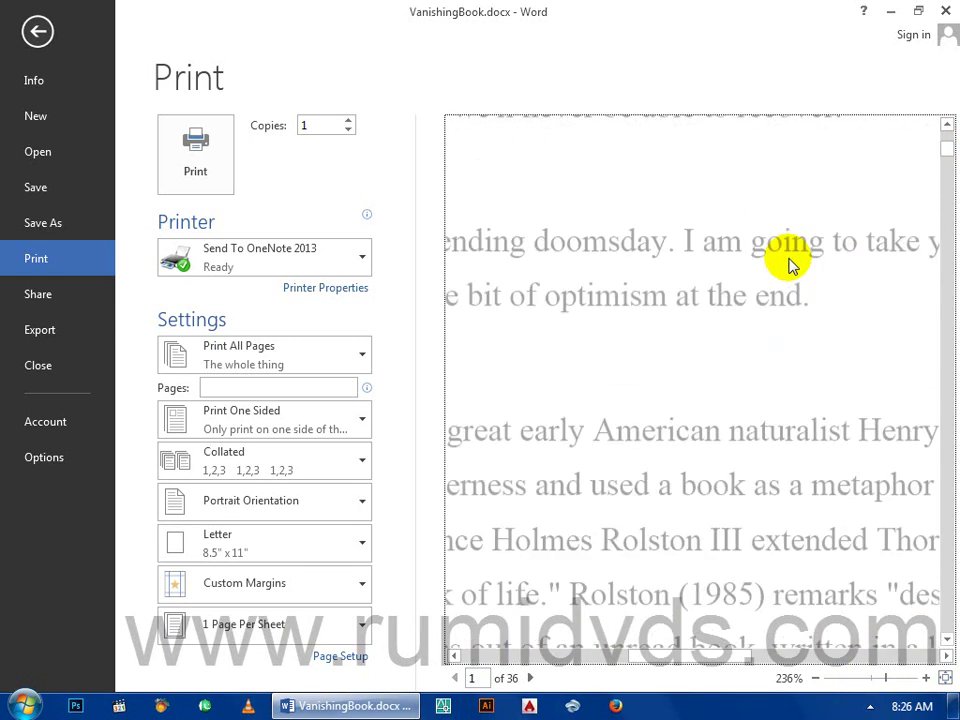
scroll(790, 262, "up", 12)
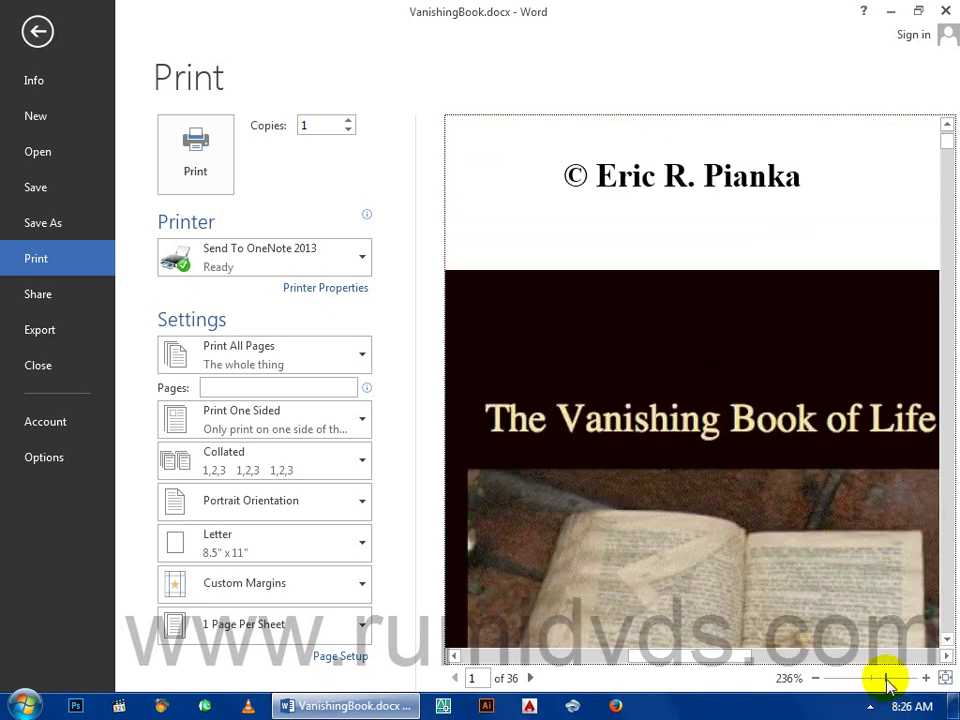
left_click_drag(887, 683, 877, 687)
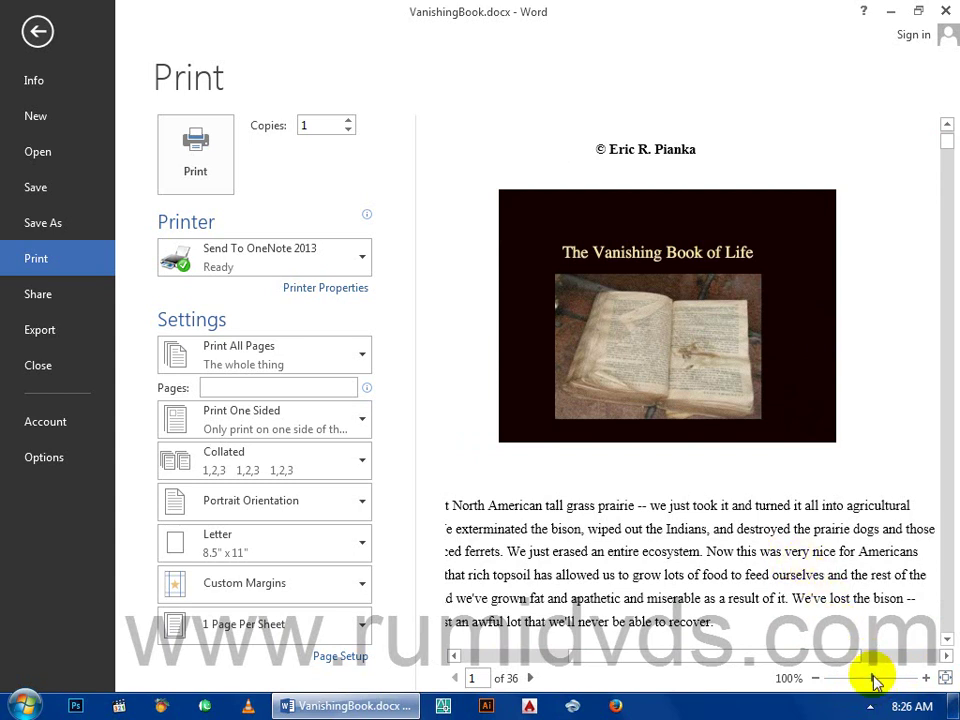
left_click_drag(872, 680, 852, 684)
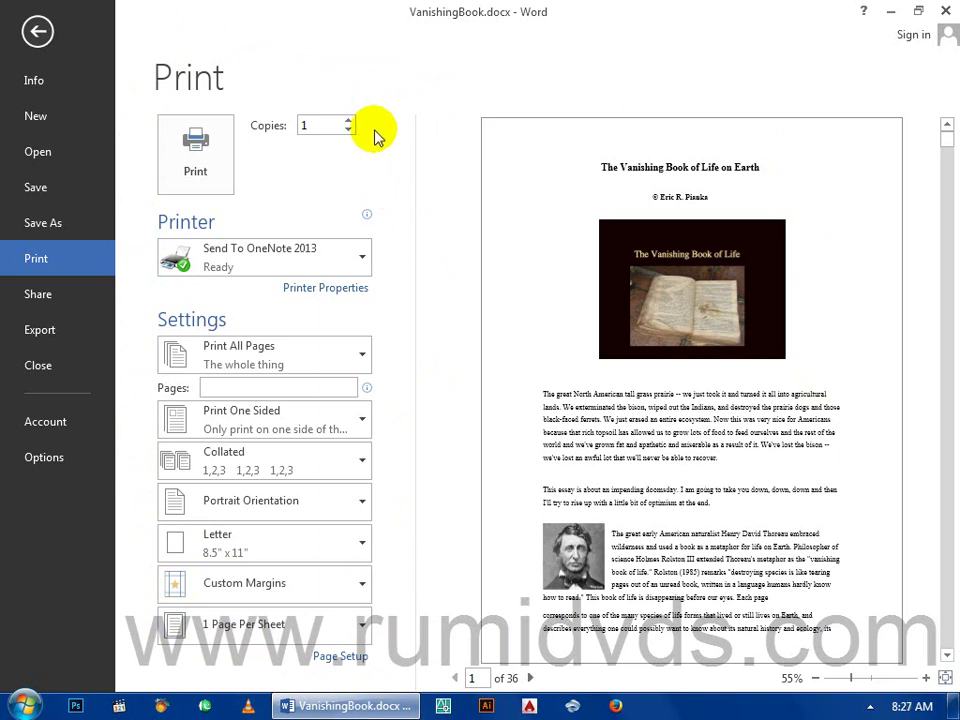
Set the number of copies to print to 10
left_click(311, 125)
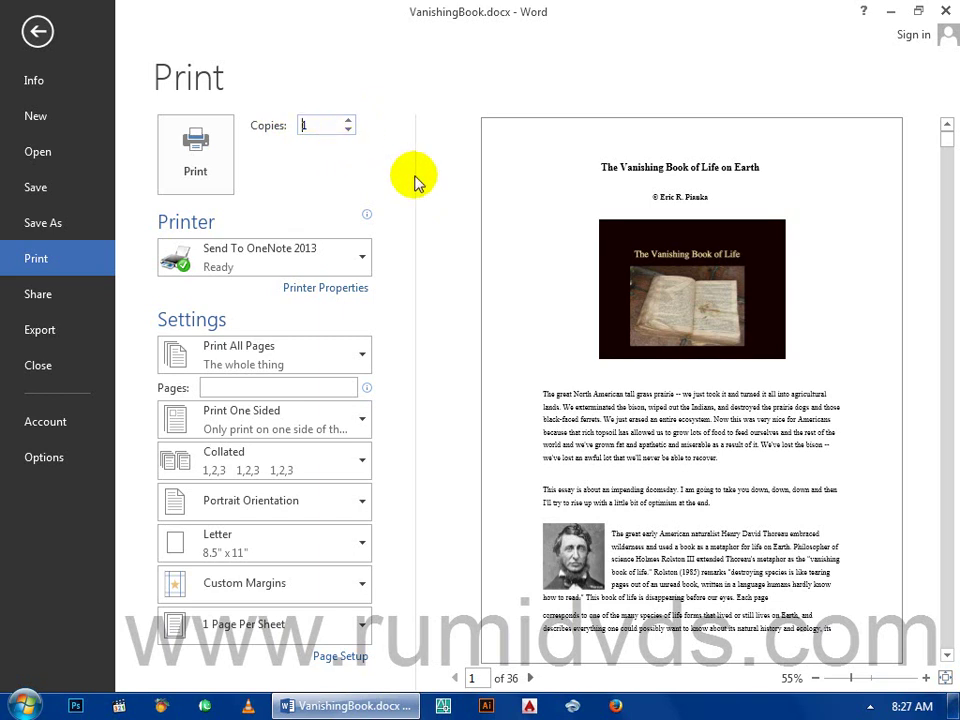
double_click(313, 124)
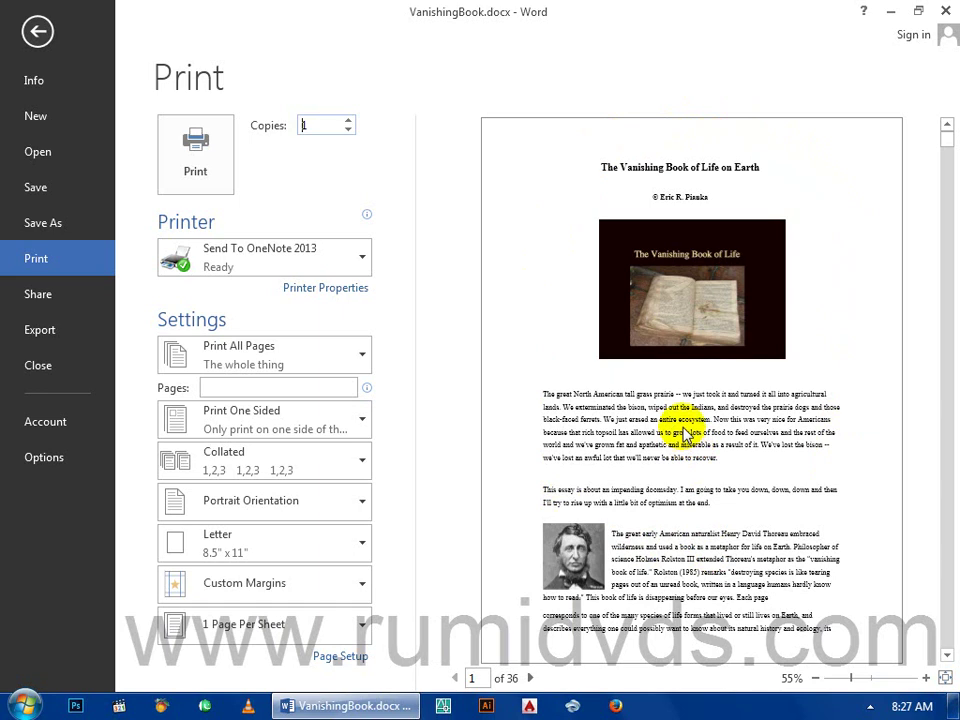
left_click(316, 125)
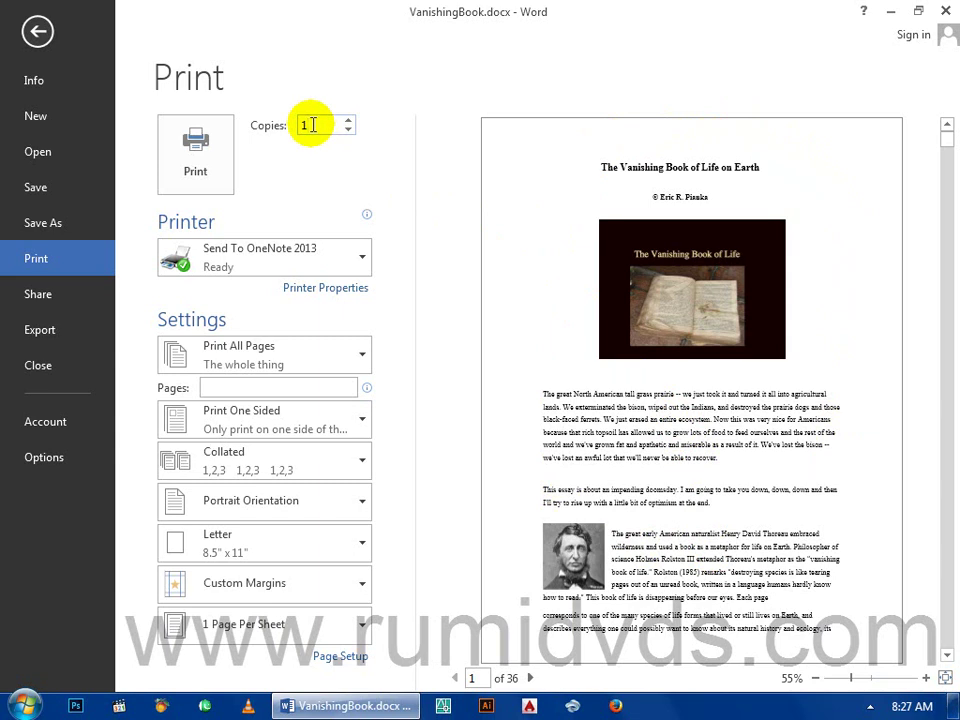
type("0")
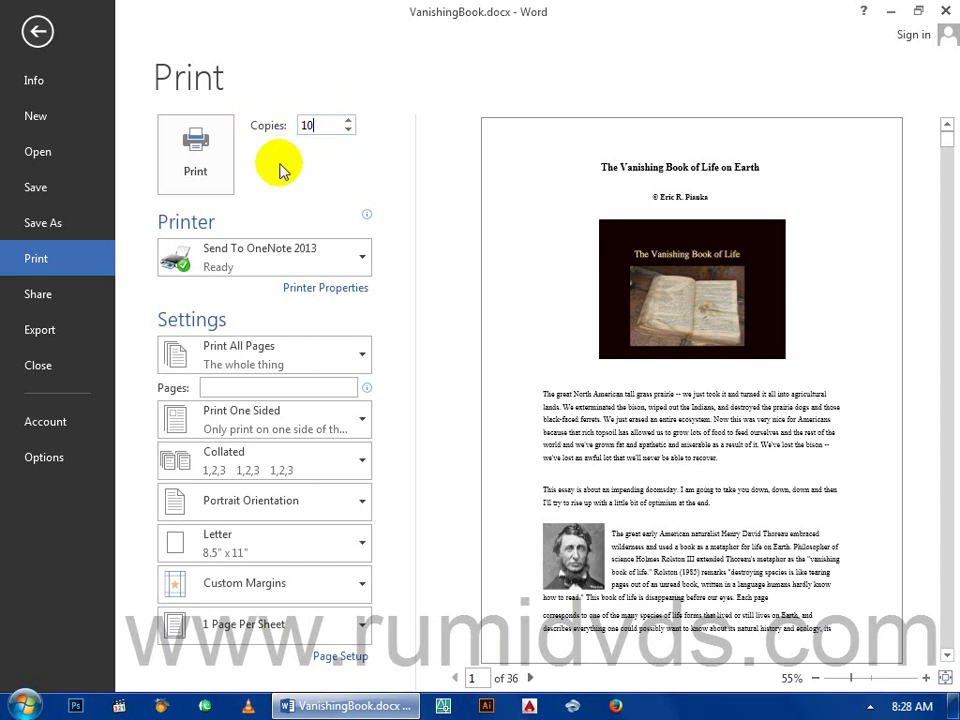
left_click(196, 166)
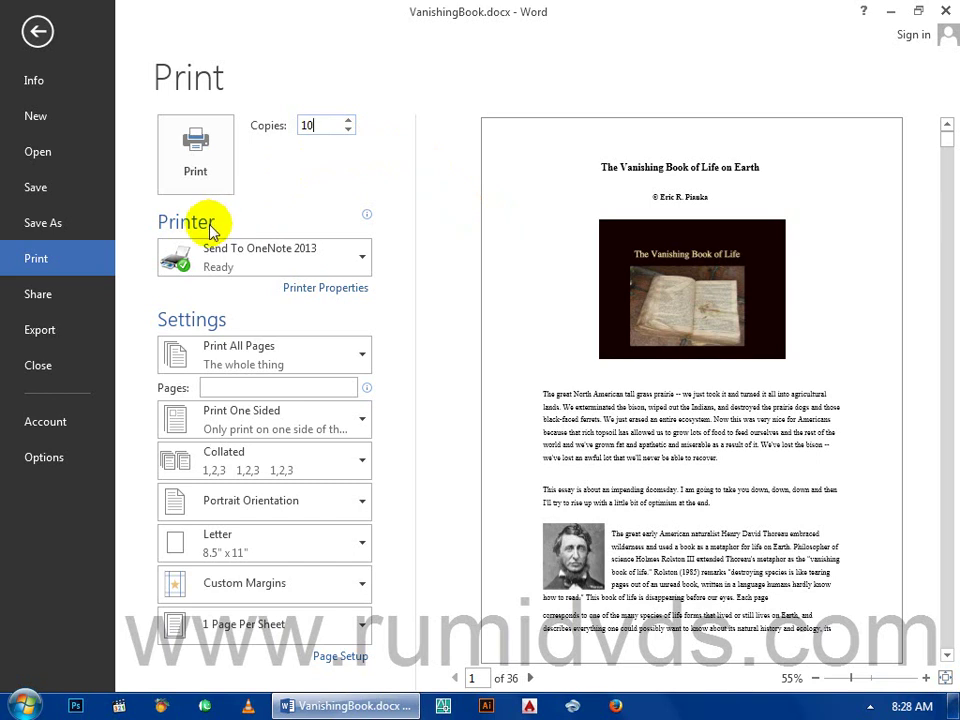
Review the list of available printers and the status details of the Send To OneNote 2013 printer
left_click(364, 260)
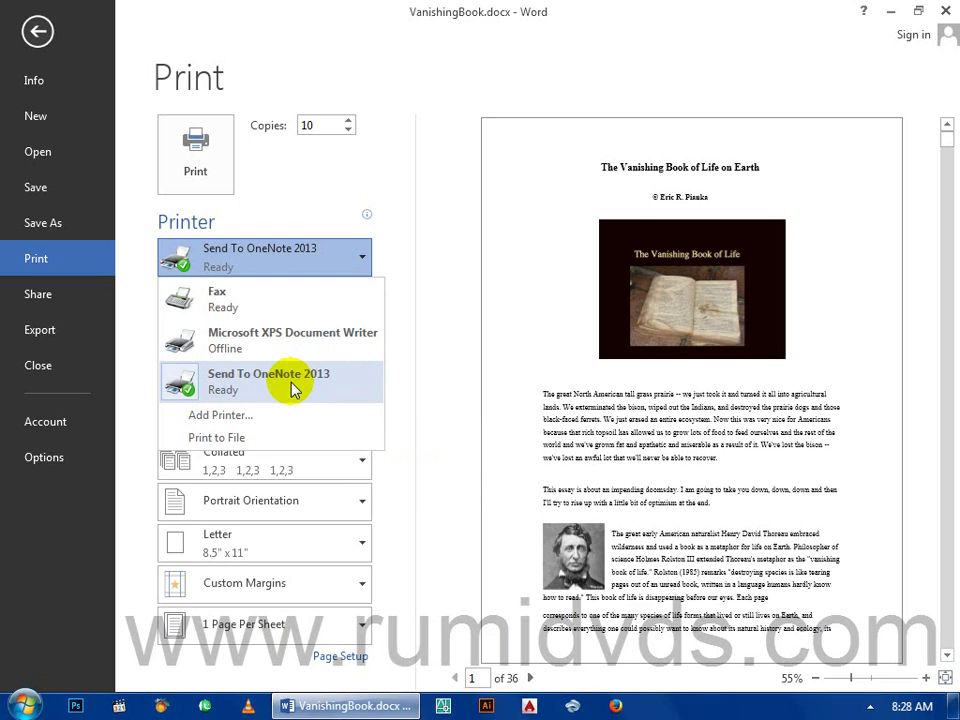
left_click(407, 388)
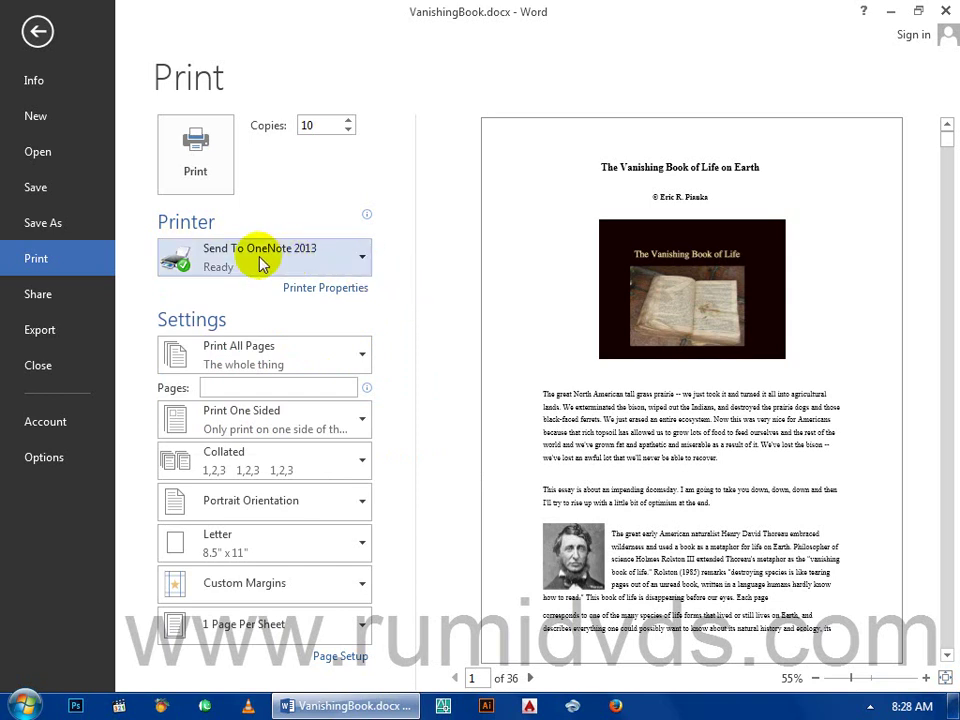
mouse_move(240, 267)
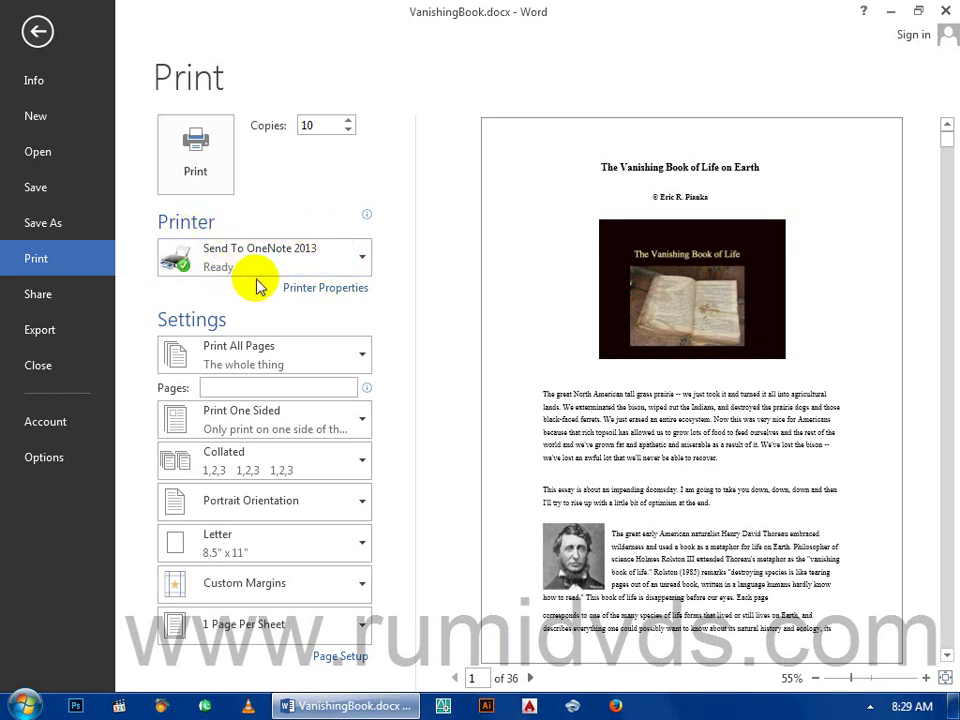
mouse_move(333, 265)
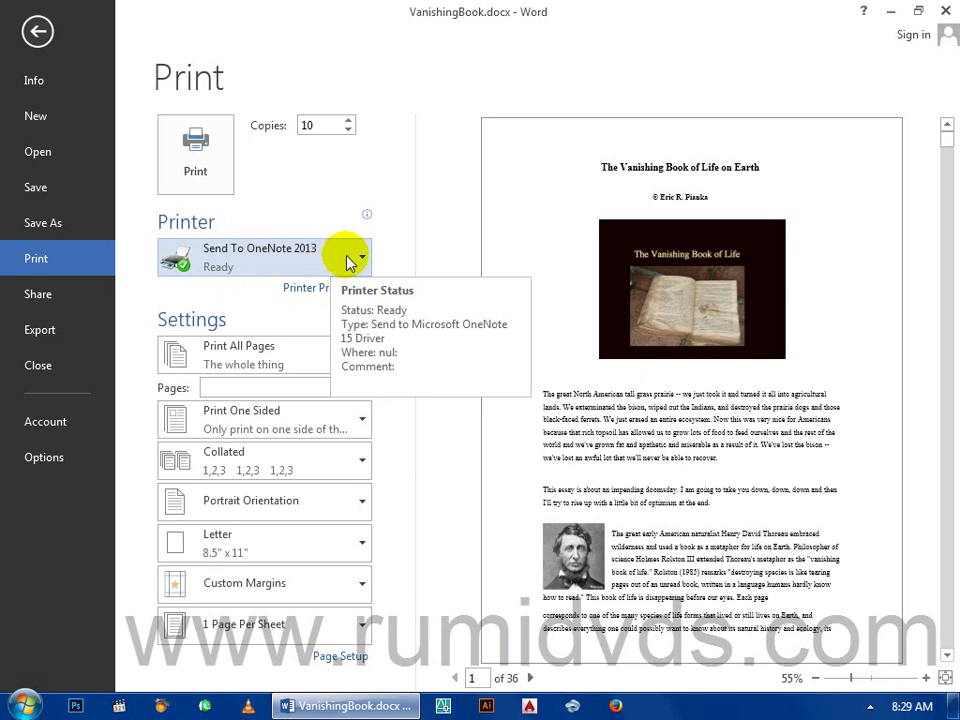
left_click(363, 259)
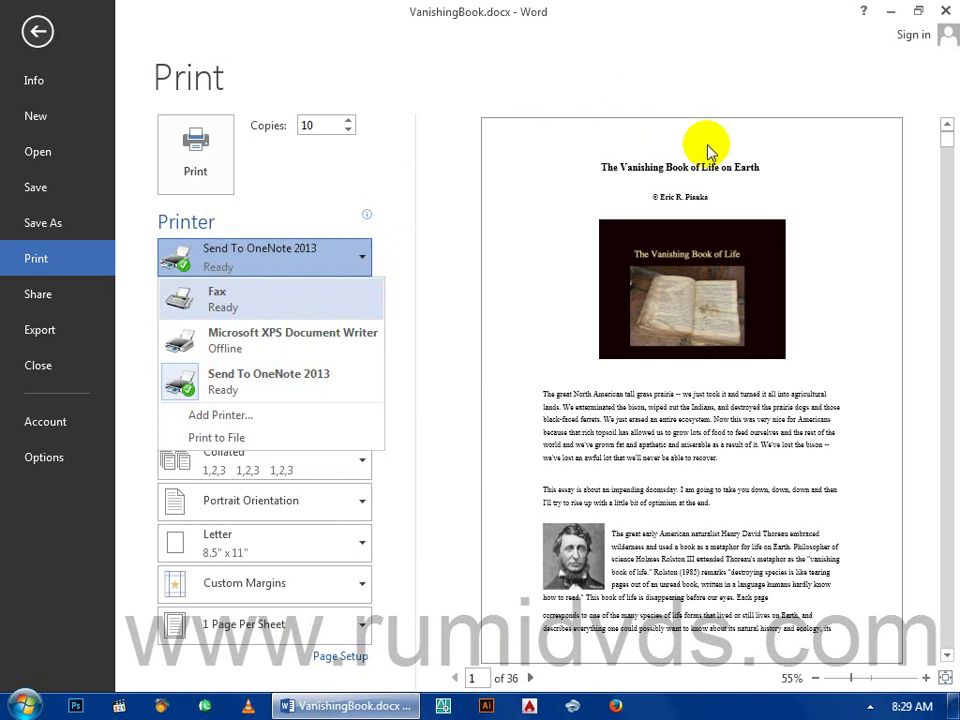
left_click(404, 268)
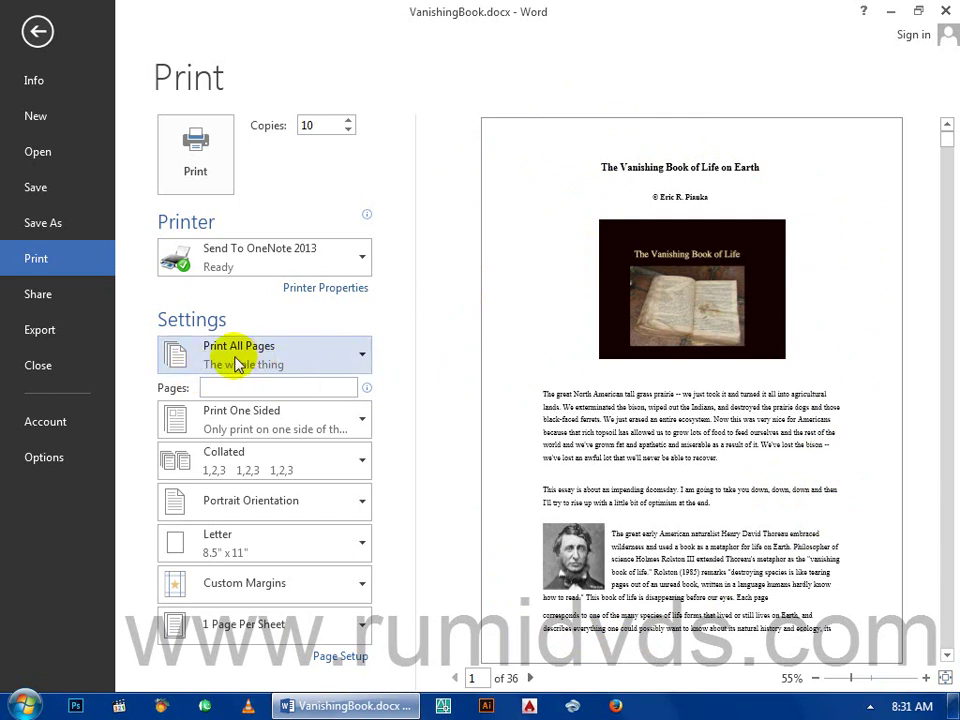
Look through the print range options, and check the current page in the document before returning to the print settings
left_click(363, 359)
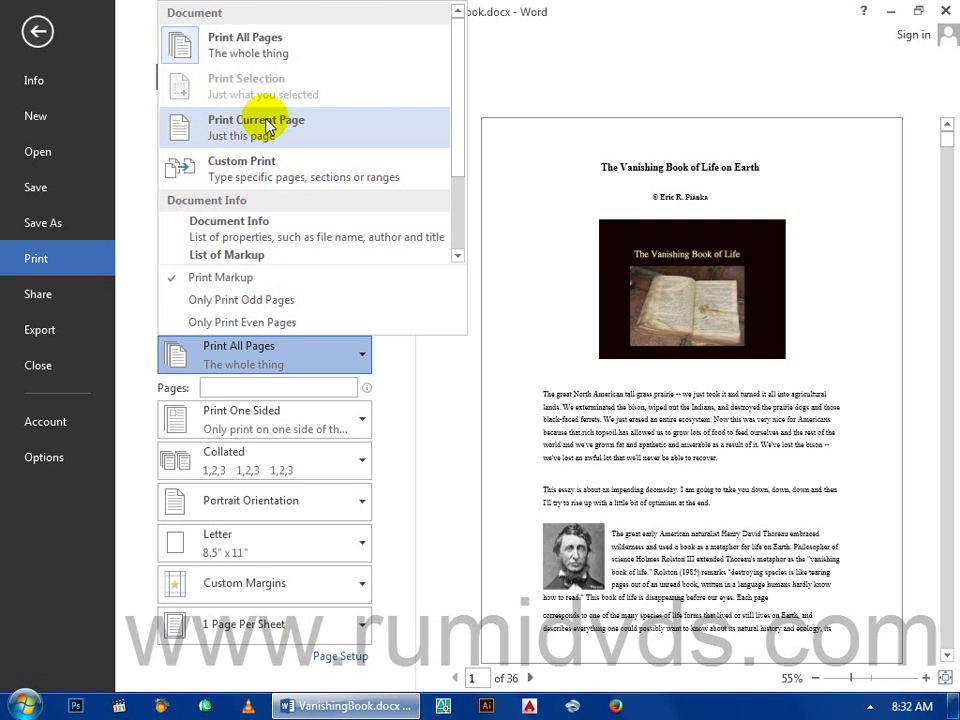
left_click(489, 81)
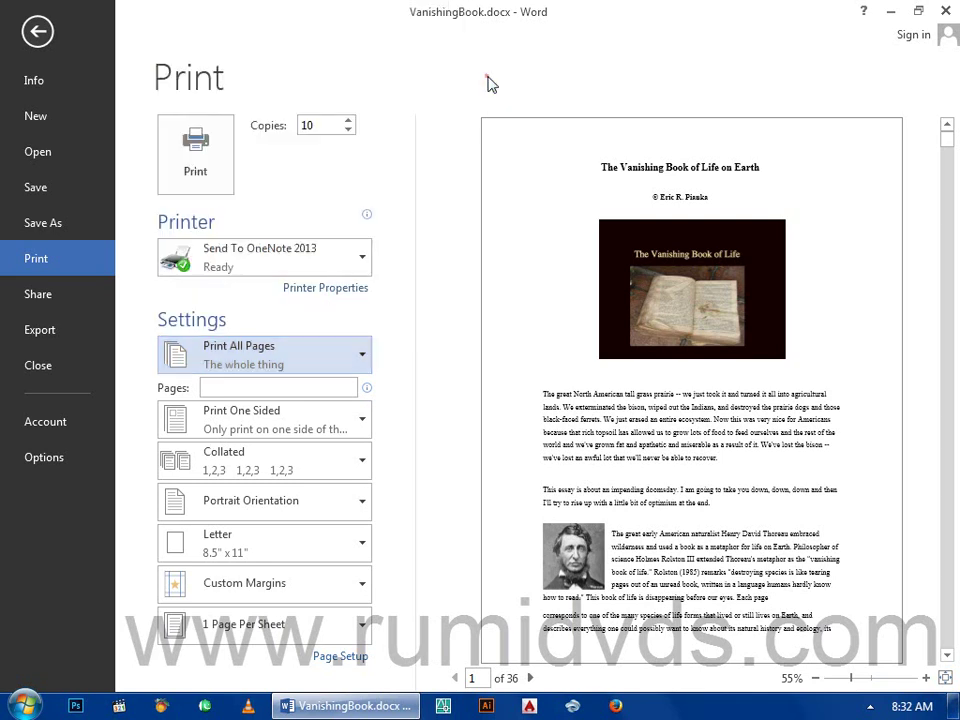
left_click(36, 33)
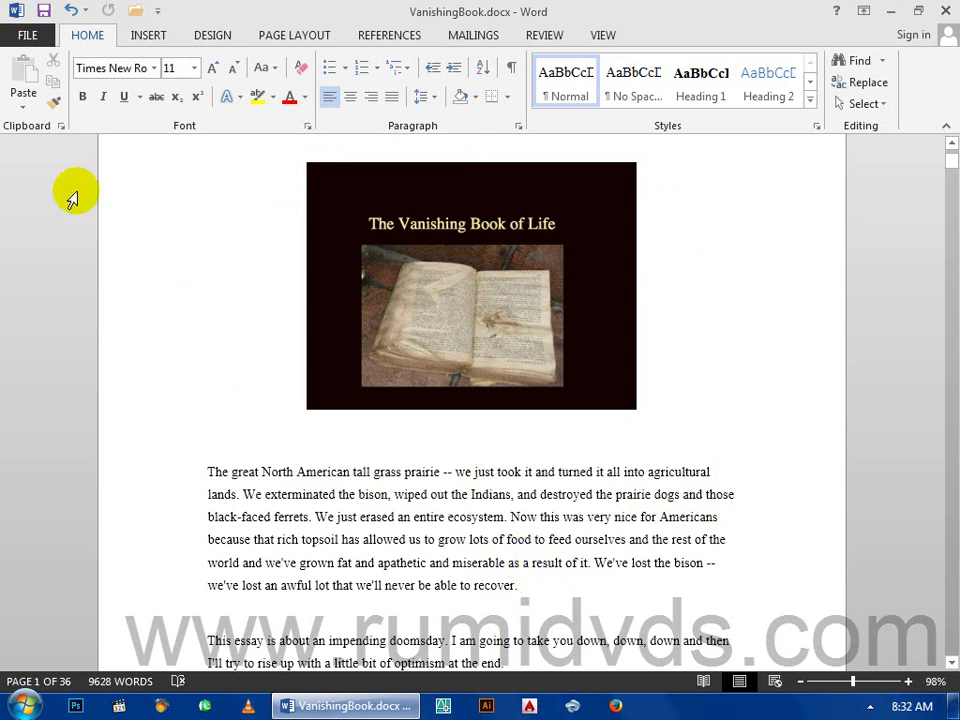
left_click(22, 36)
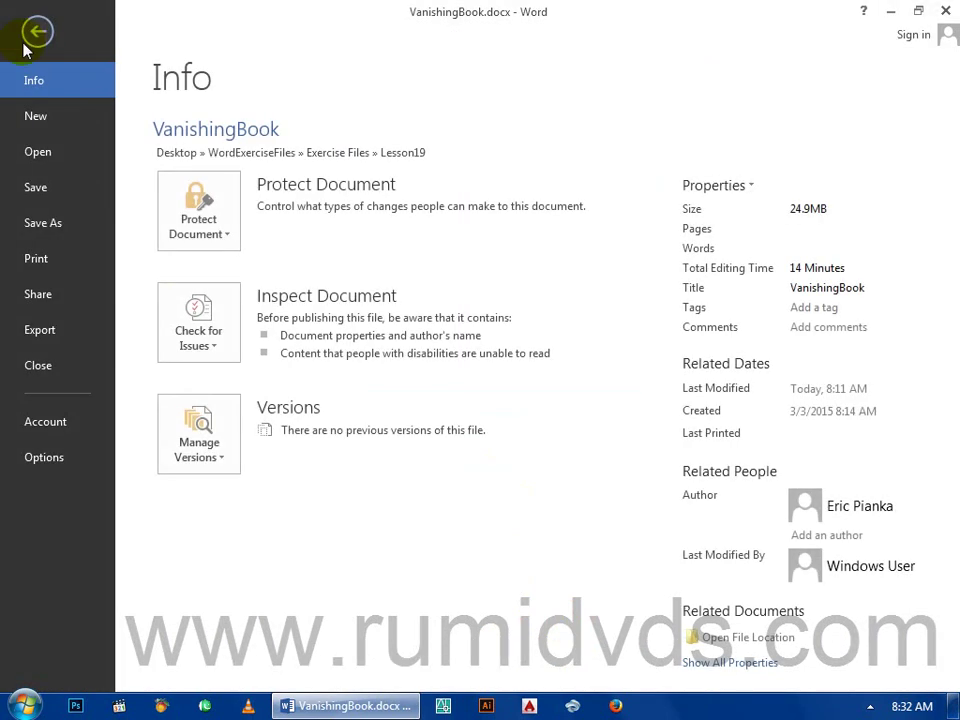
left_click(56, 258)
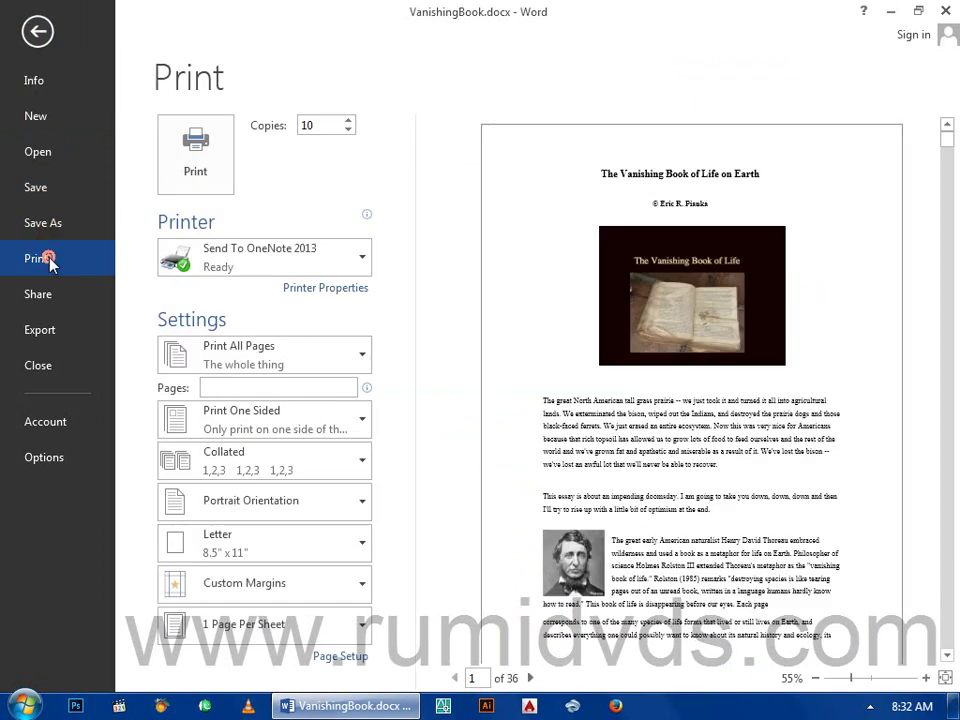
Set the print range to Print Current Page
left_click(361, 364)
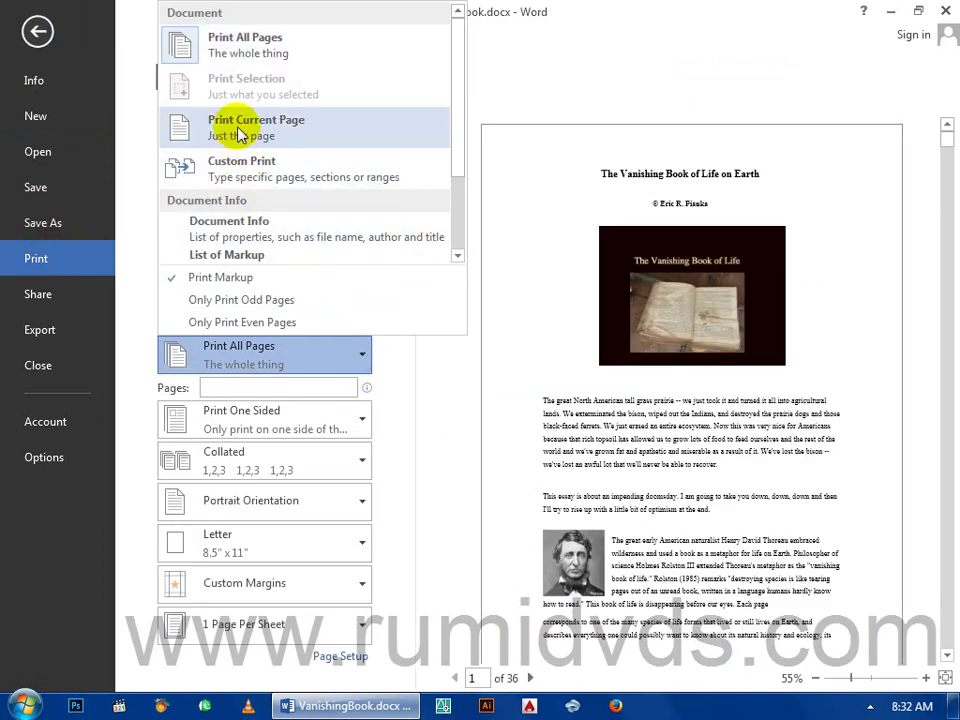
left_click(240, 133)
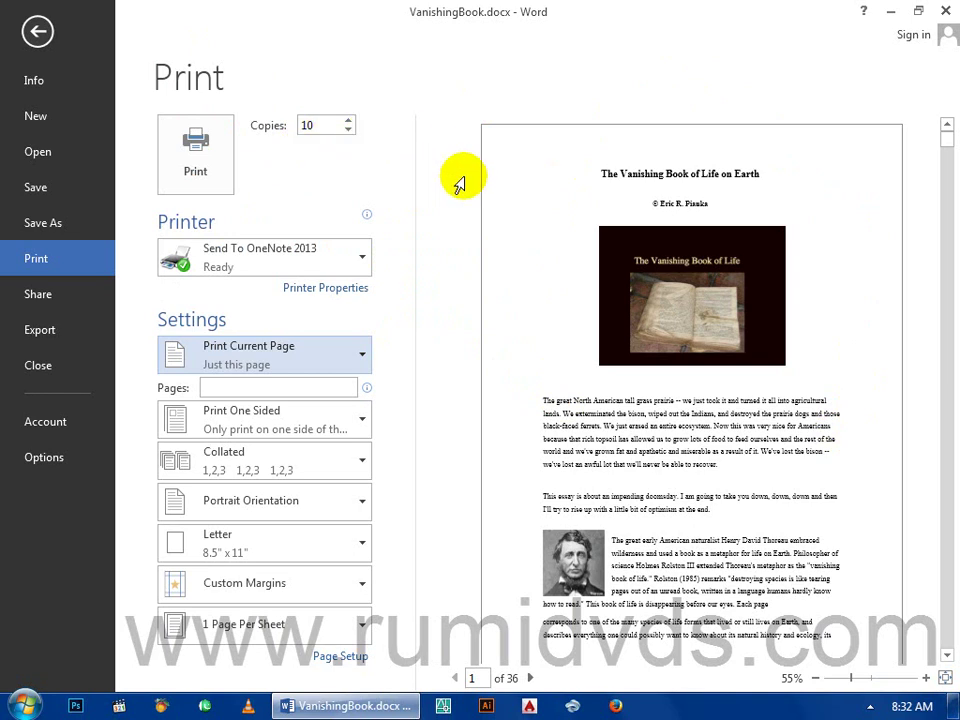
Set the print range to Custom Print with pages 1-5
left_click(363, 356)
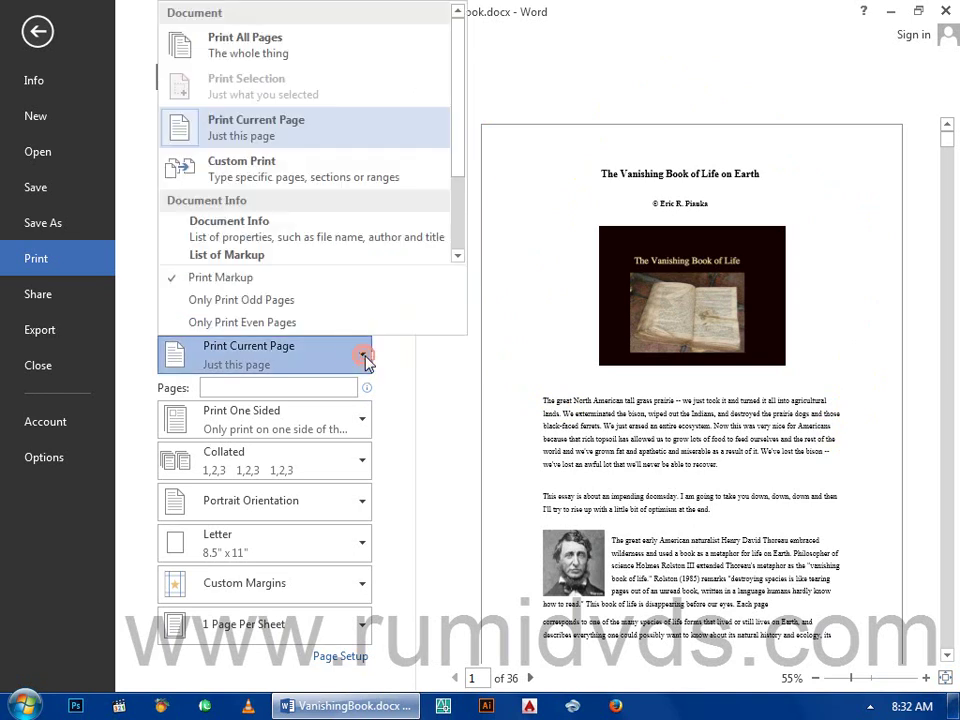
left_click(296, 172)
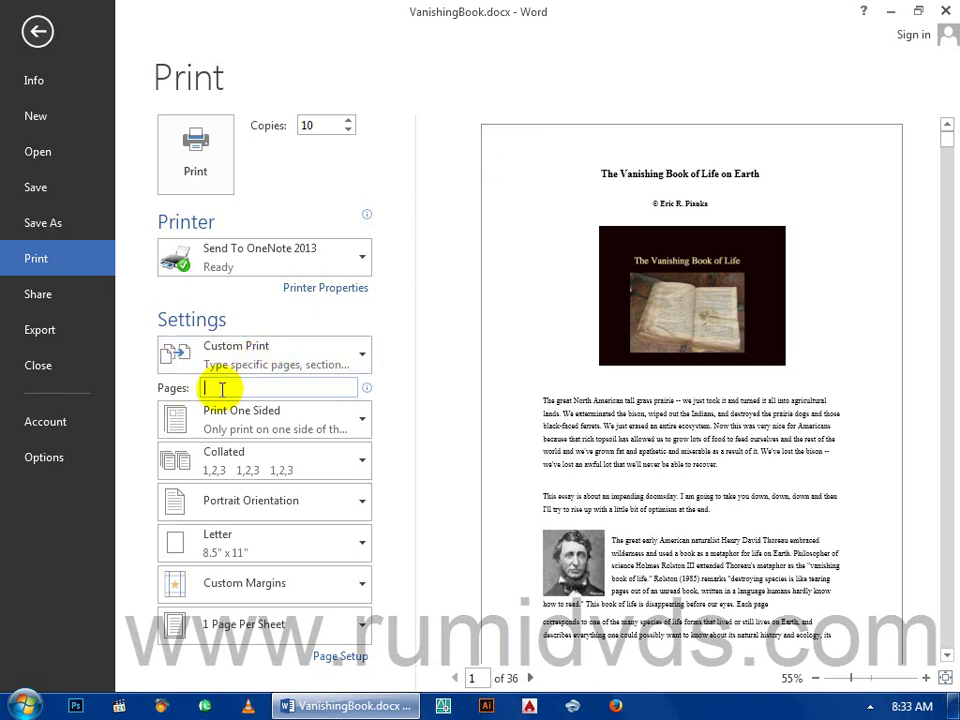
mouse_move(220, 389)
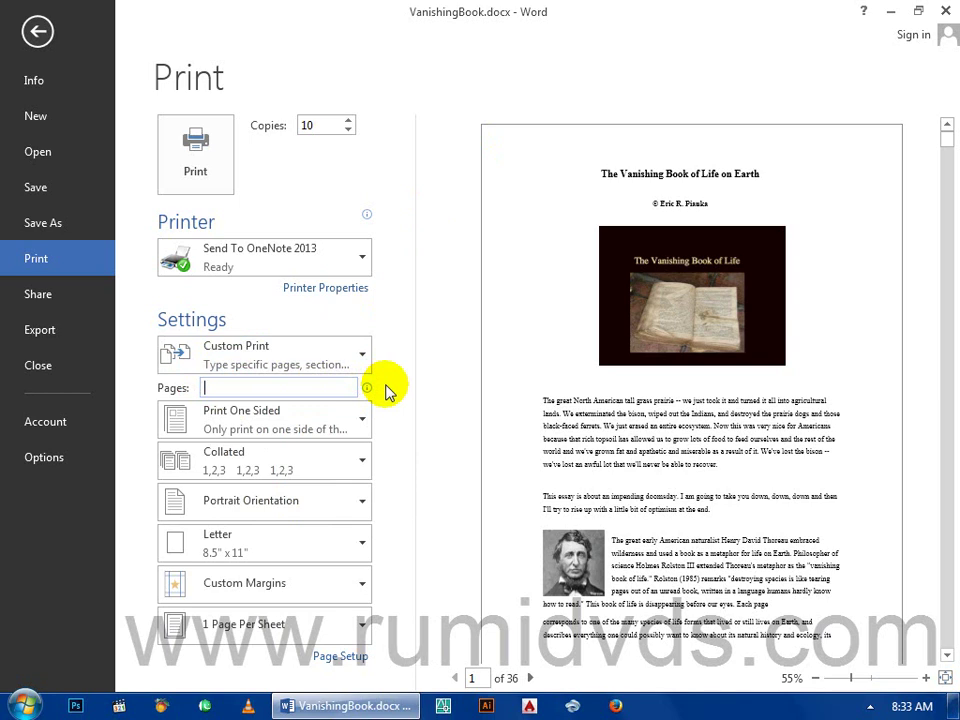
type("1")
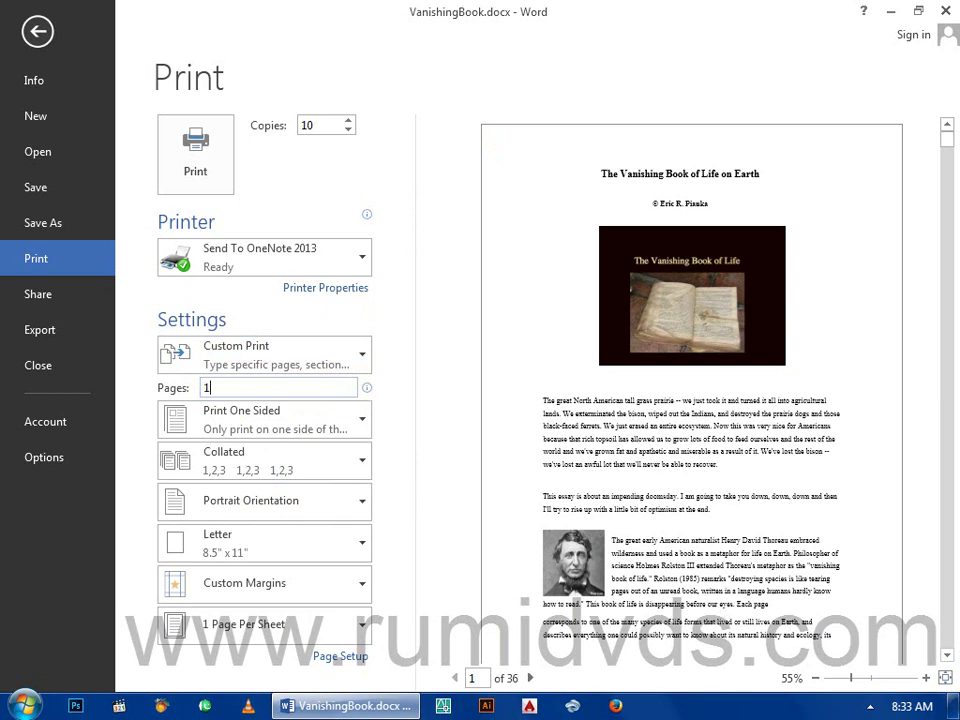
type("-5")
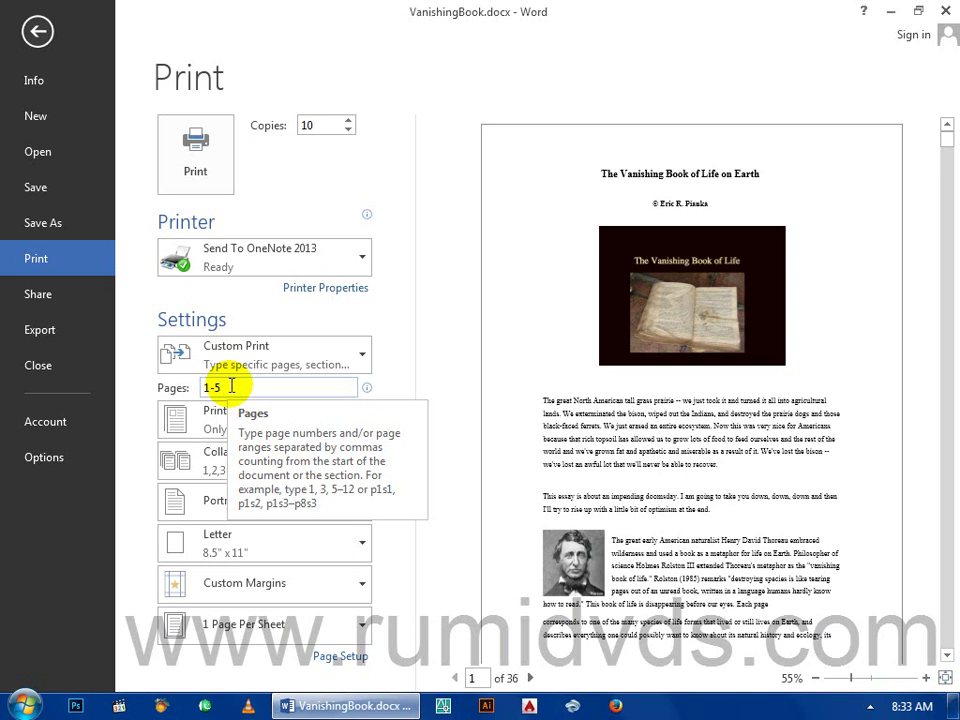
Replace the custom page range with the individual pages 2,5,25,30
left_click_drag(228, 386, 205, 389)
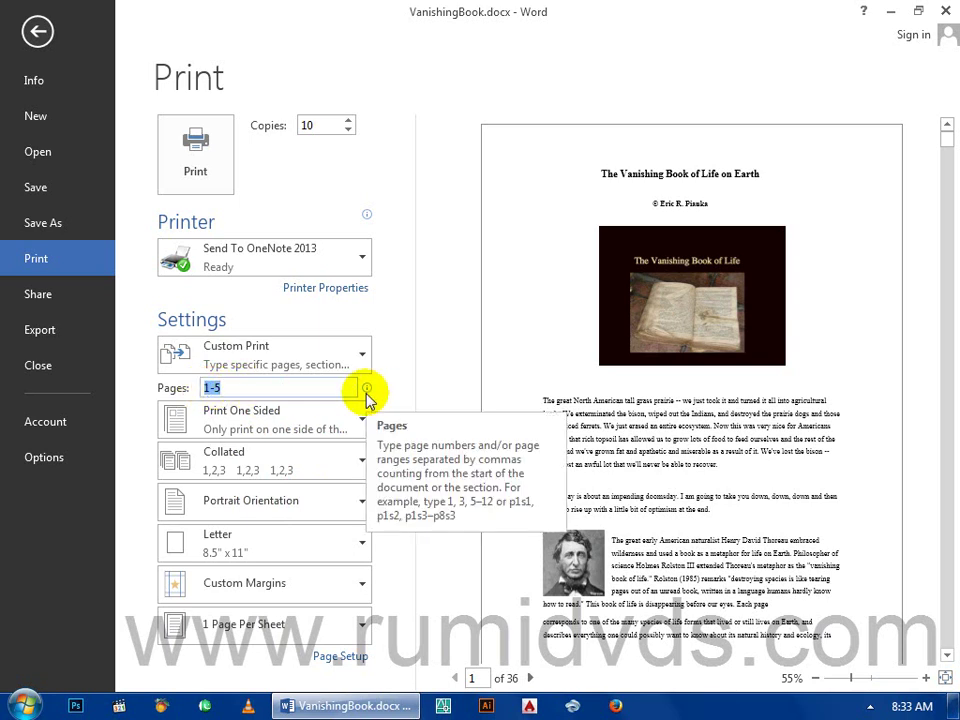
key("BackSpace")
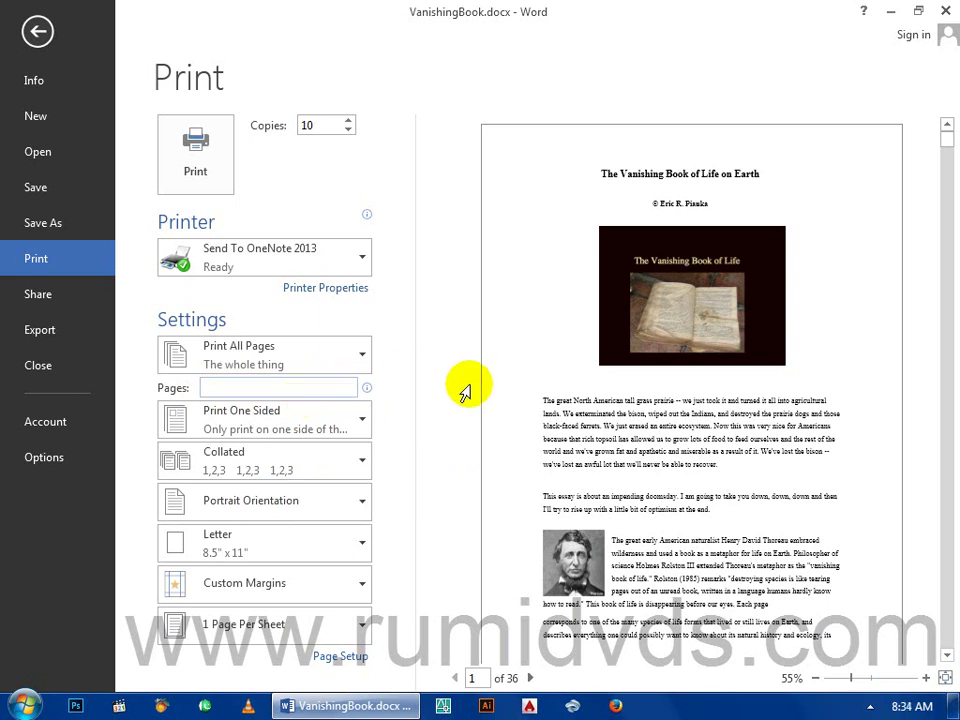
type("2")
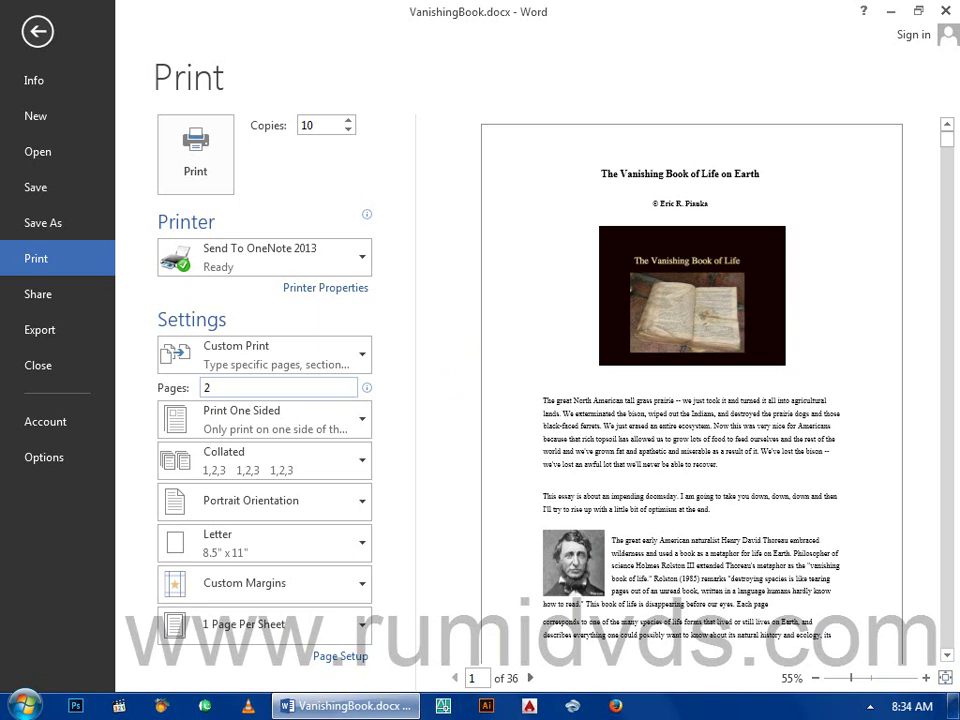
type(",5,25,30")
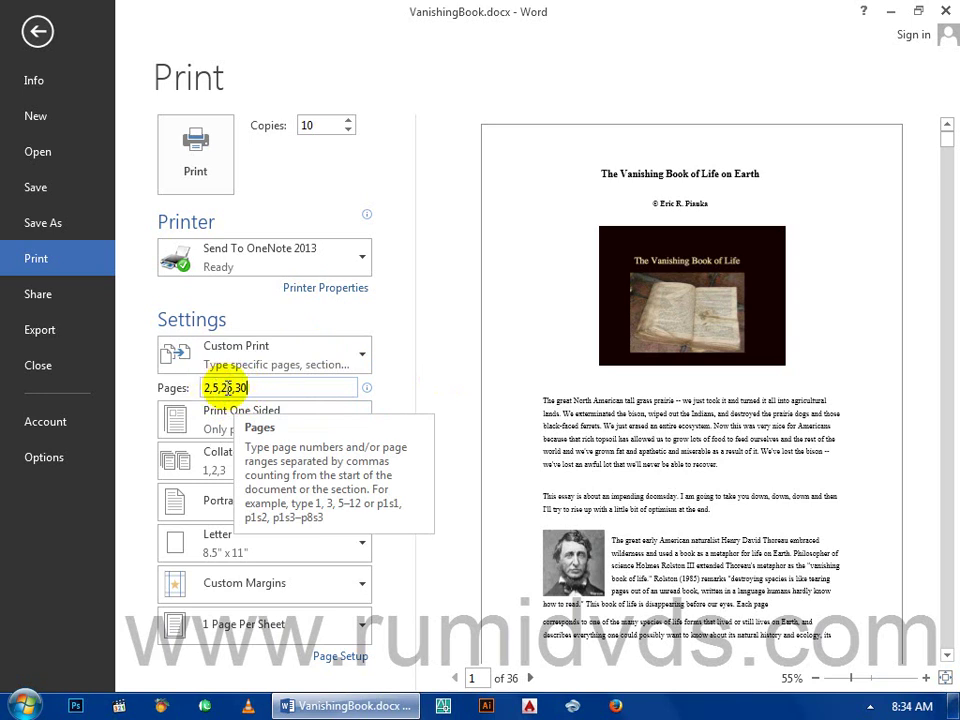
Change the custom print pages to 1-10,15,20, combining a range with individual pages
left_click_drag(252, 388, 203, 388)
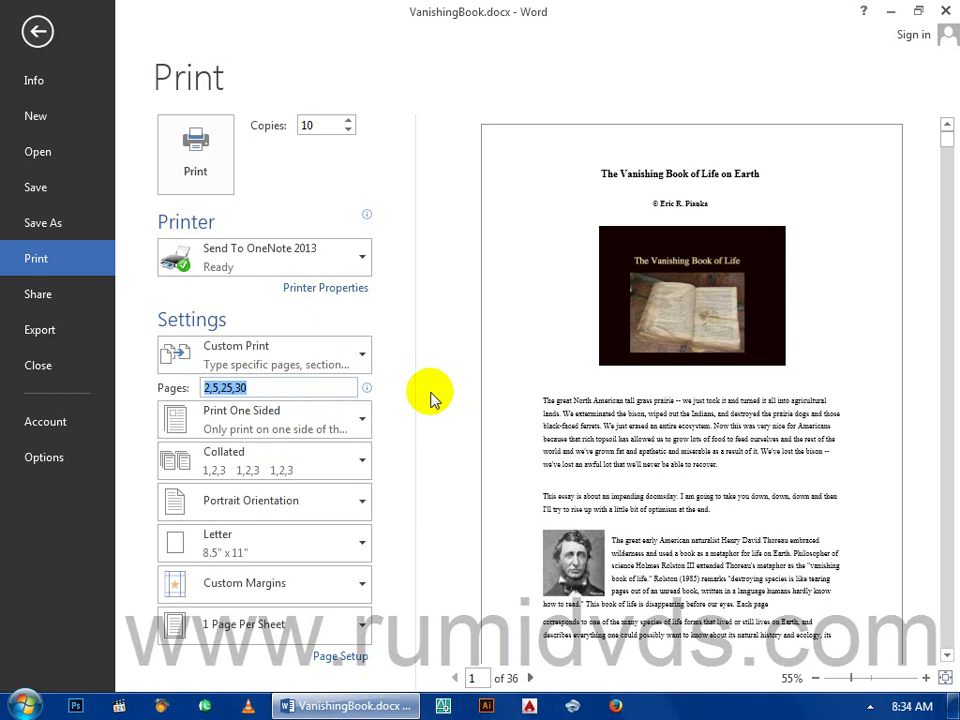
type("1-10")
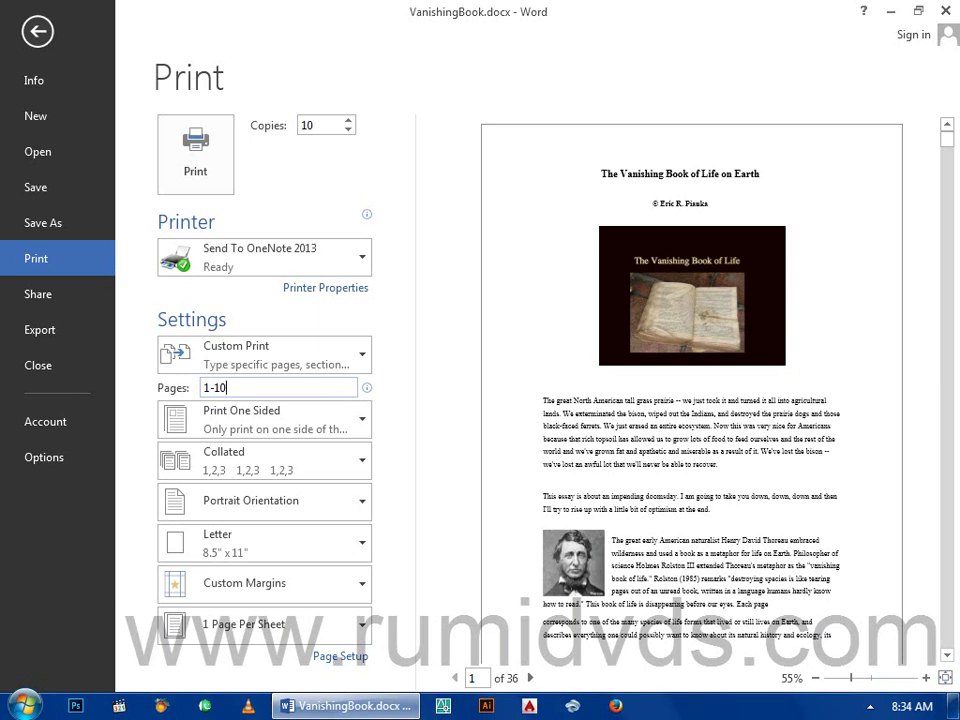
type(",15,20")
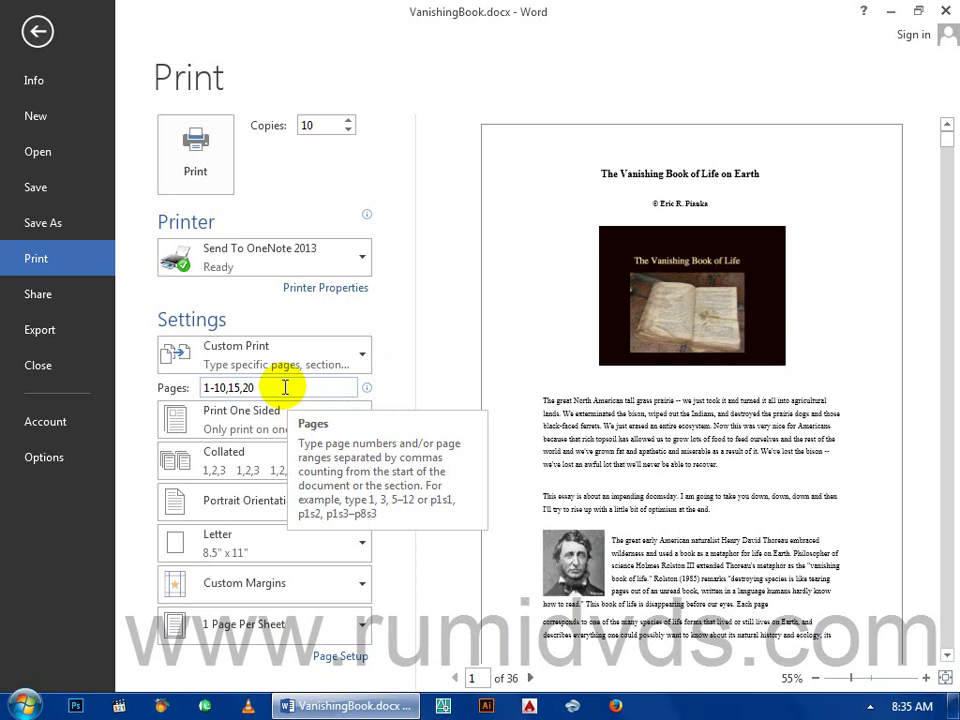
Select the document's first body paragraph, beginning "The great North American tall grass prairie", and set the print range to Print Selection
left_click(364, 362)
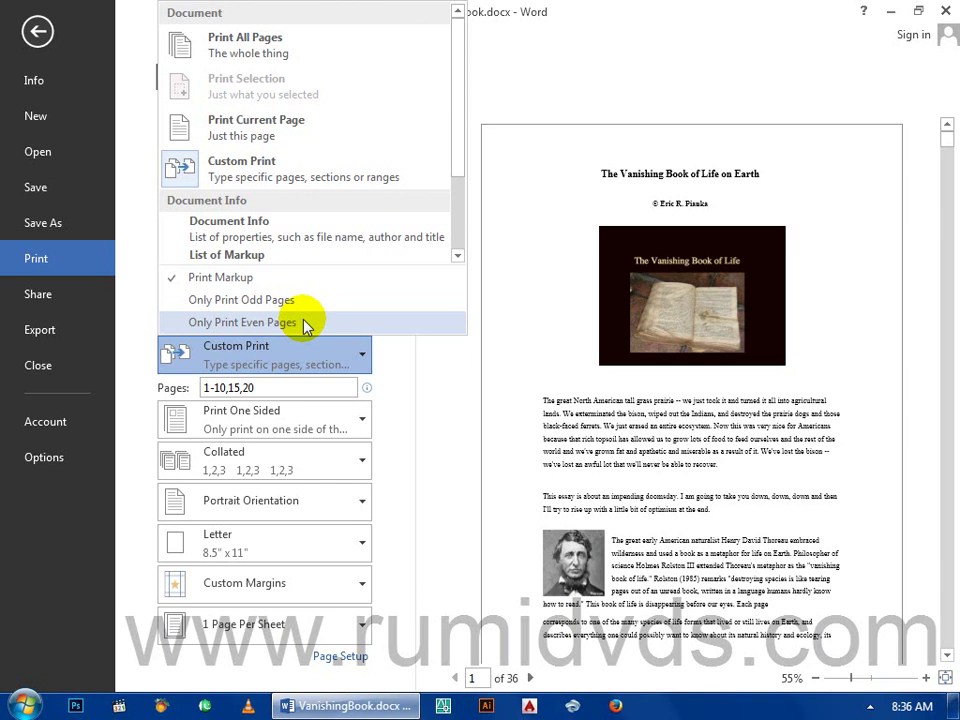
left_click(455, 405)
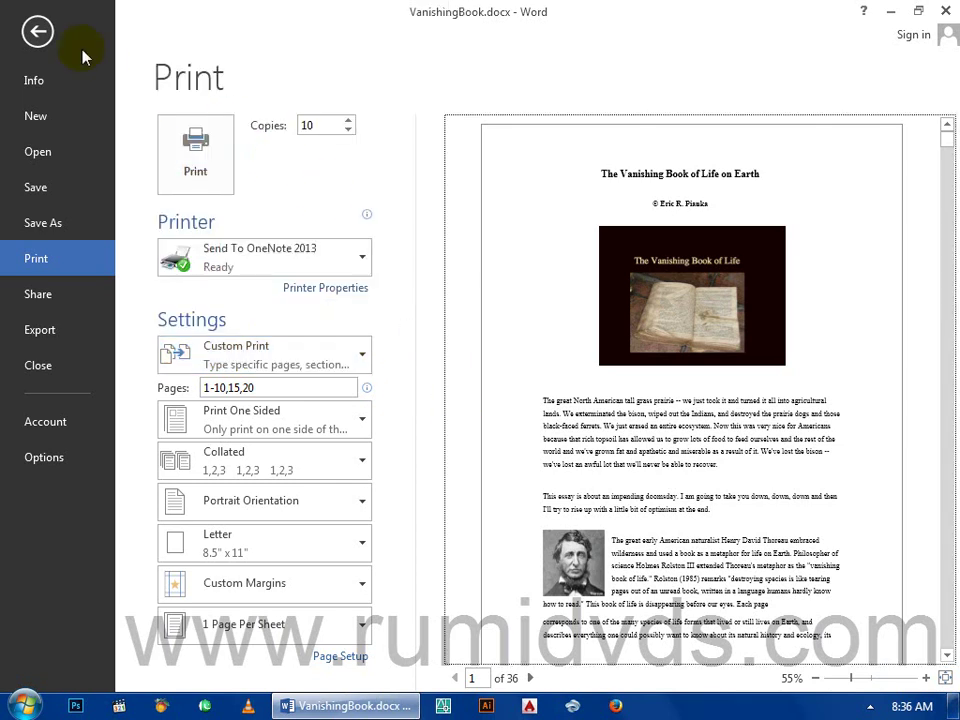
left_click(38, 36)
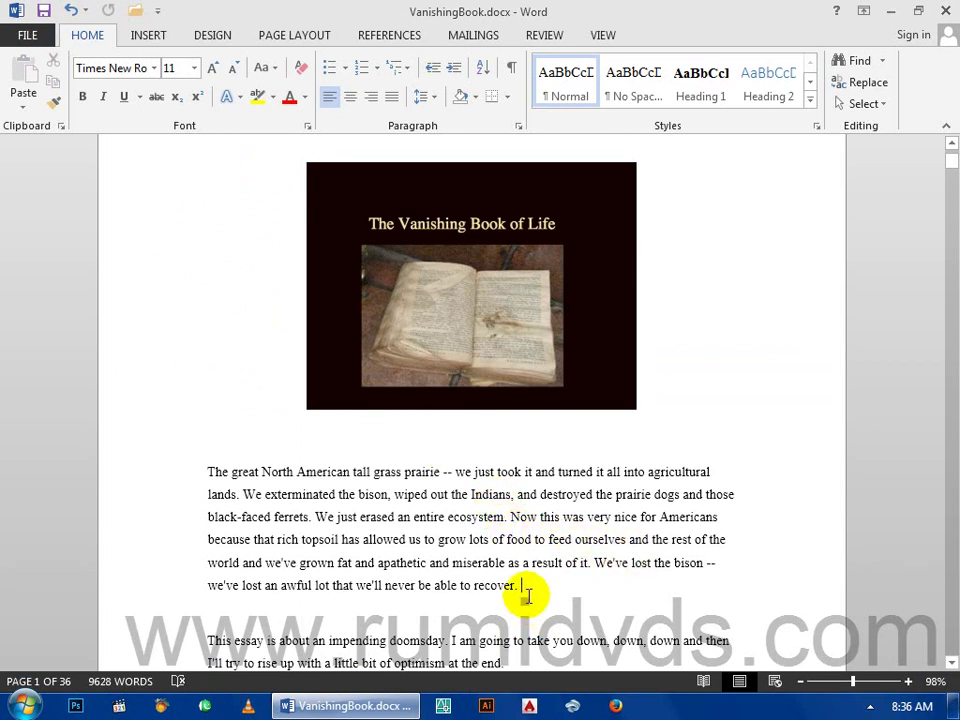
left_click_drag(525, 589, 208, 470)
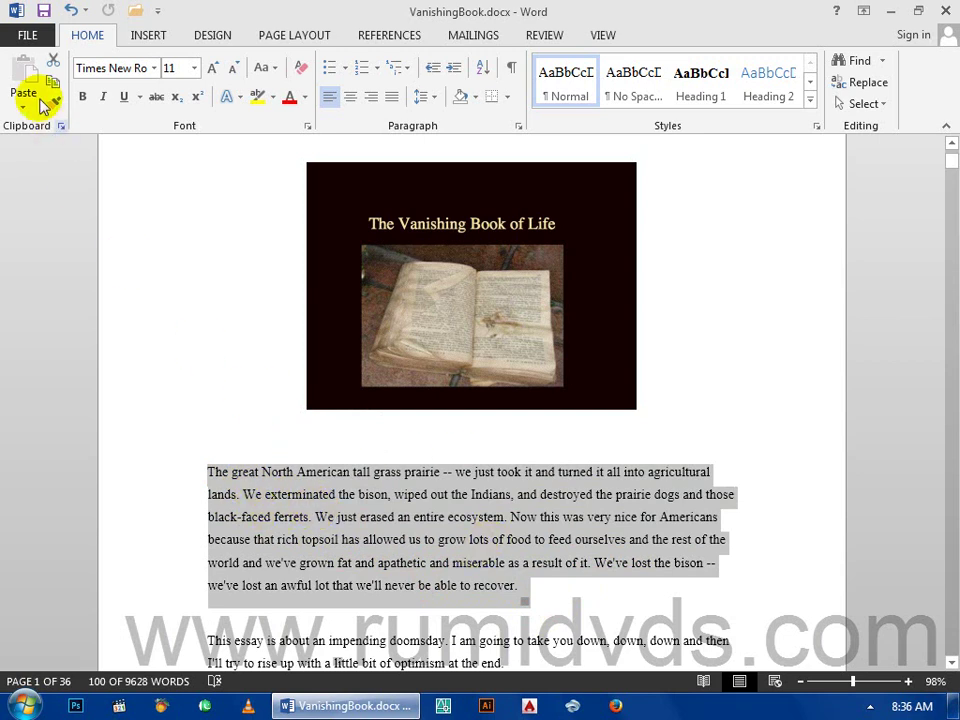
left_click(29, 34)
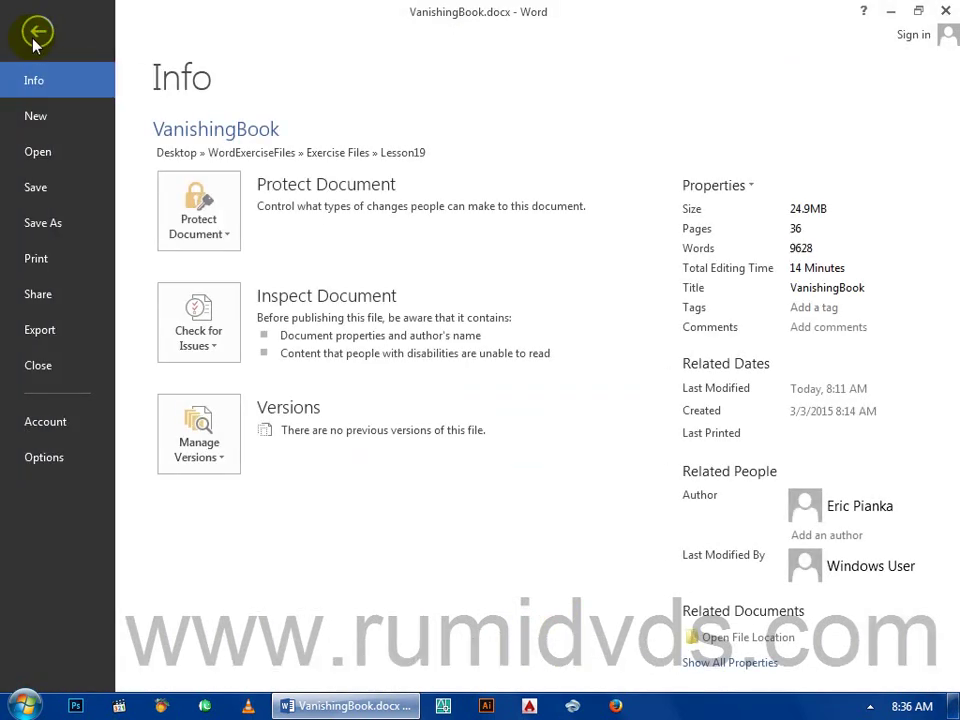
left_click(64, 258)
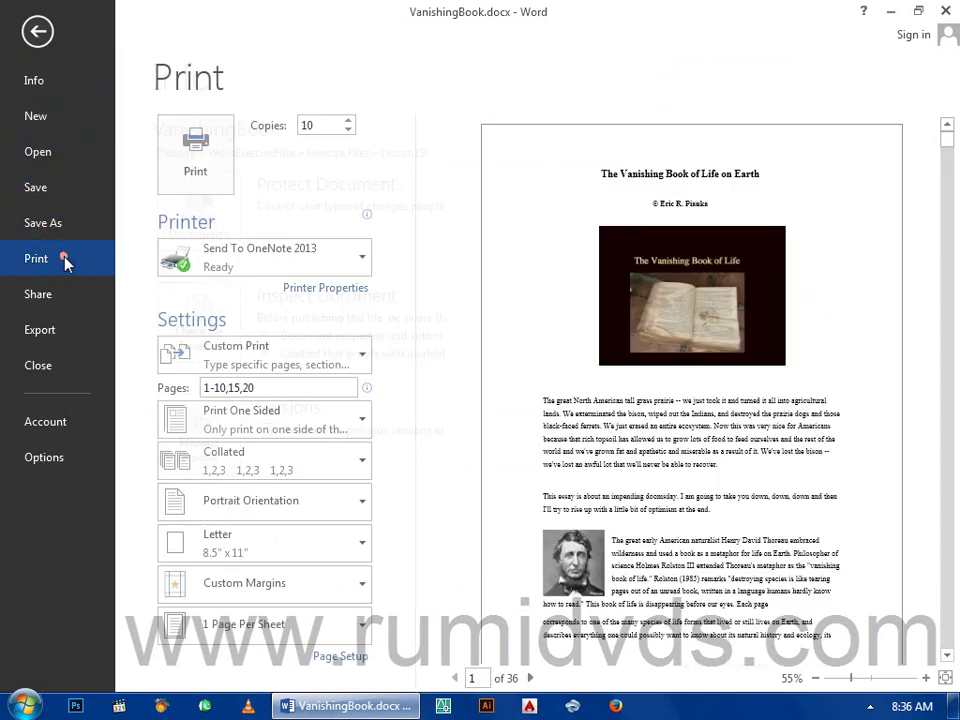
left_click(368, 362)
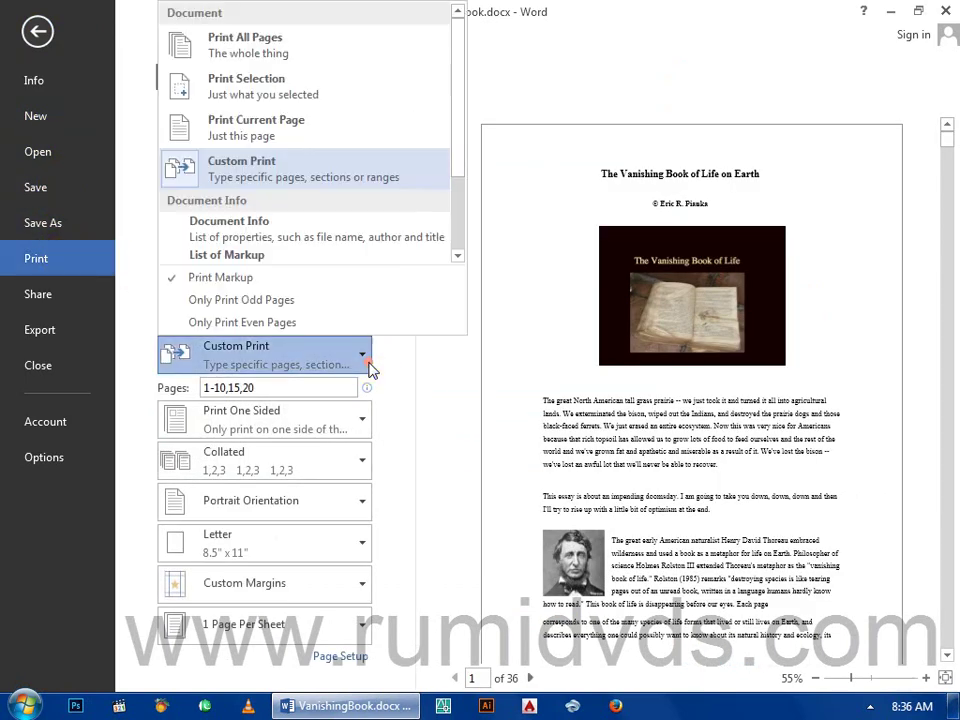
left_click(256, 95)
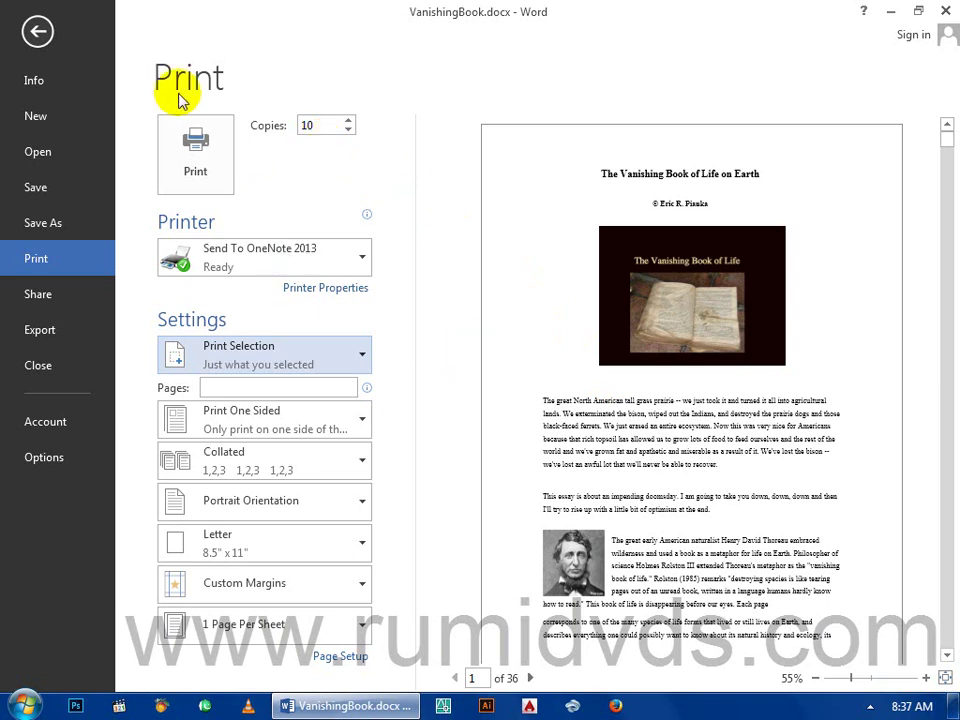
Clear the paragraph selection in the document and return to the print settings
left_click(38, 33)
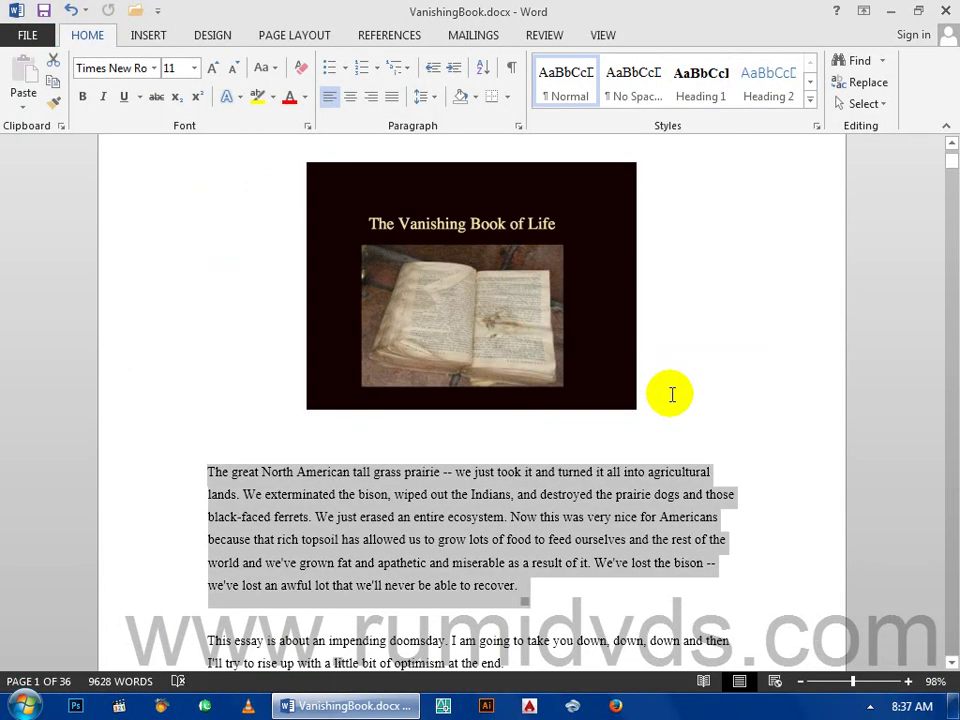
left_click(616, 598)
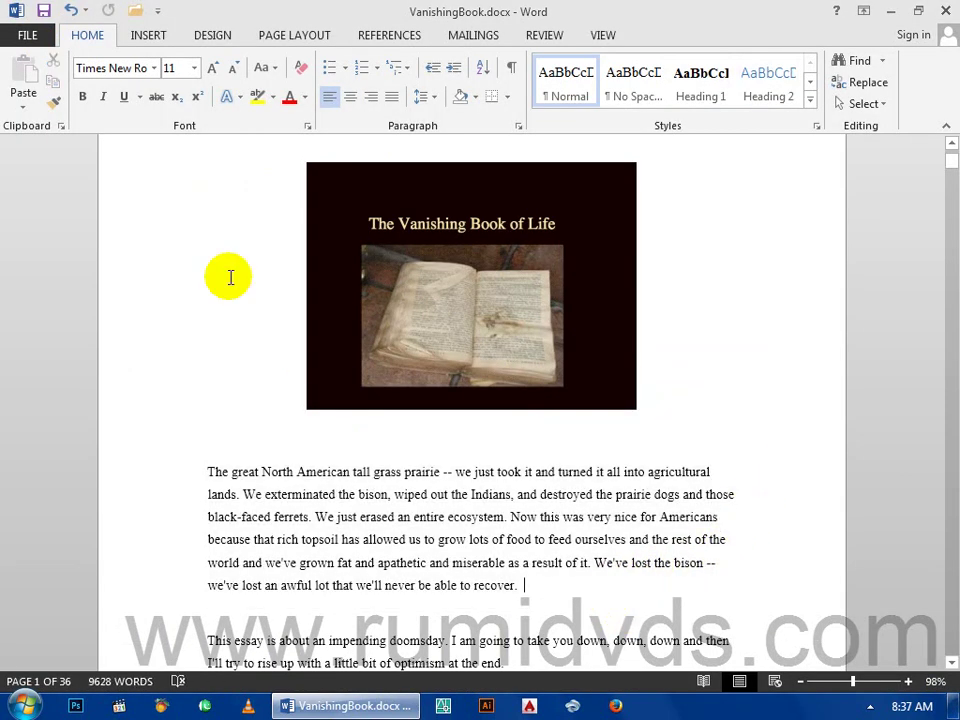
left_click(27, 35)
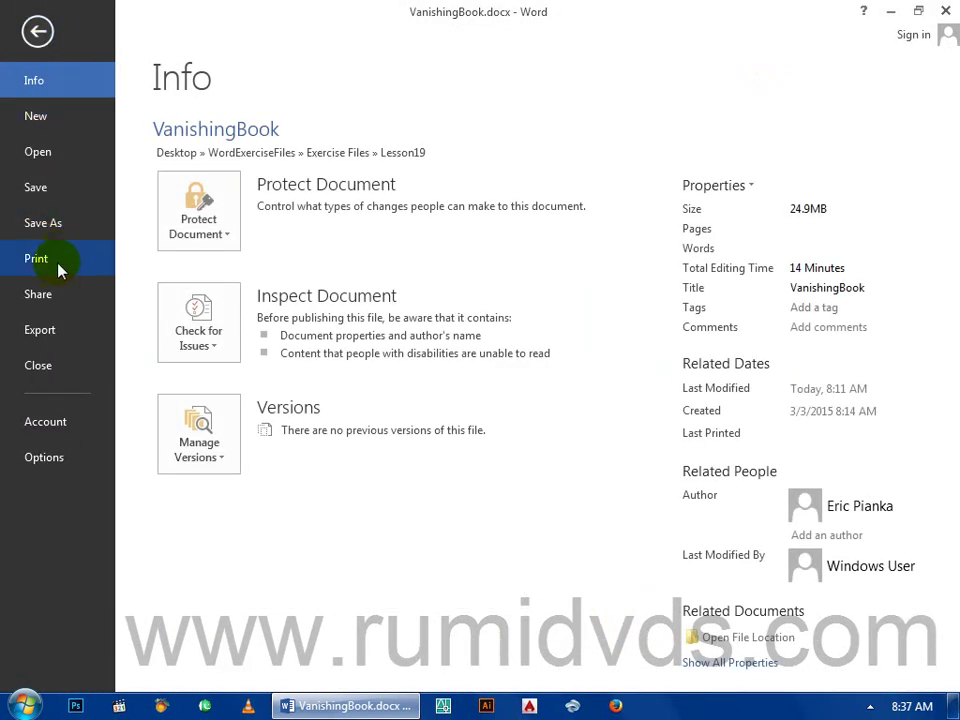
left_click(62, 260)
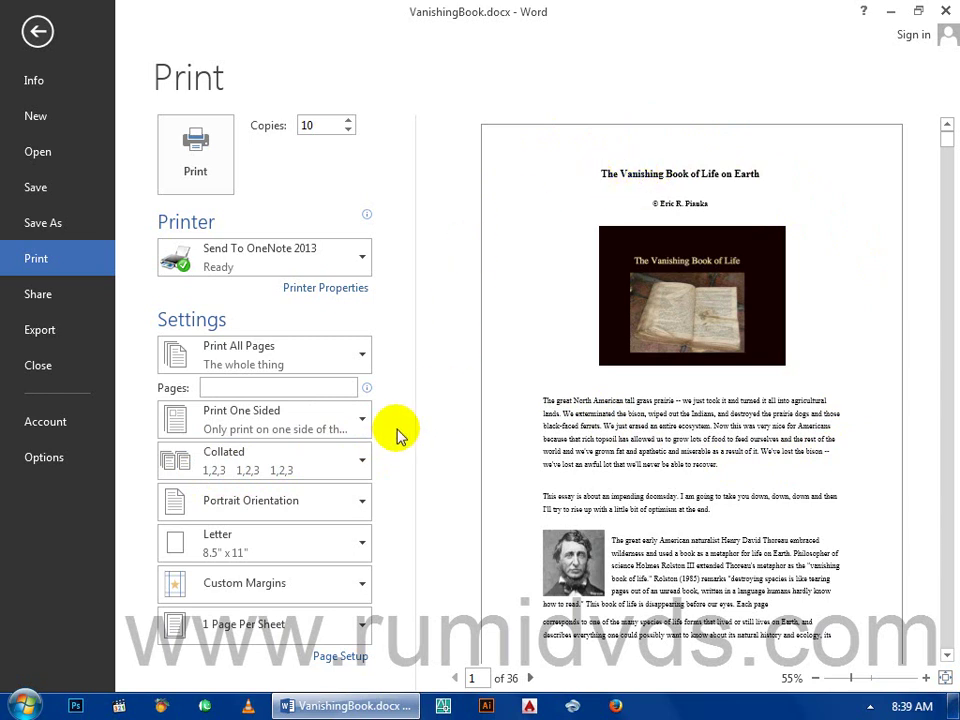
Set the collation of the printed copies to Uncollated
left_click(362, 466)
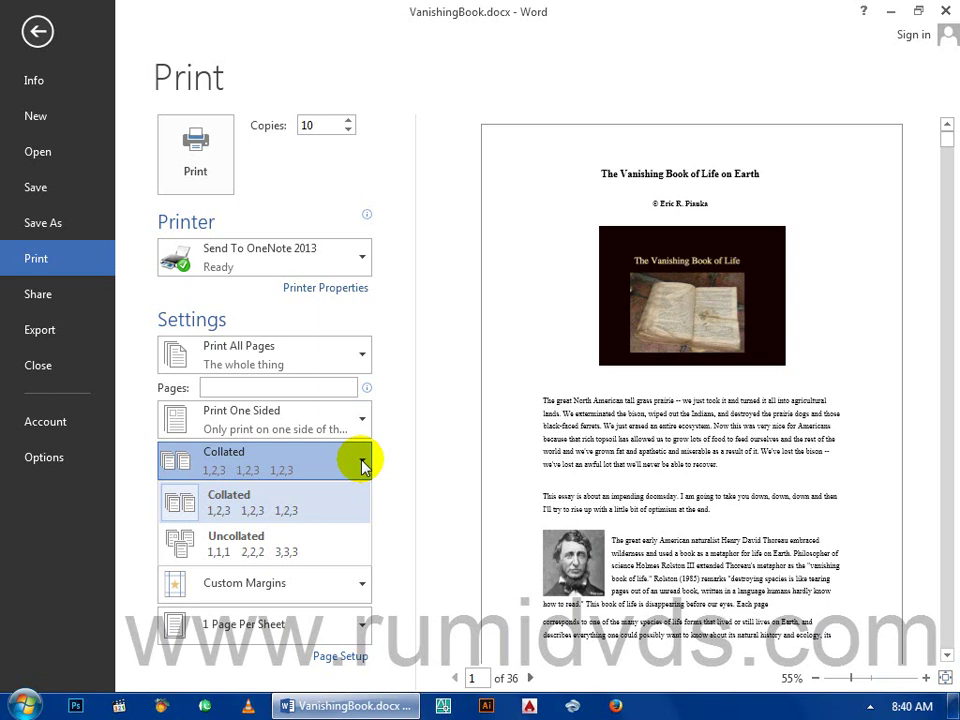
left_click(318, 552)
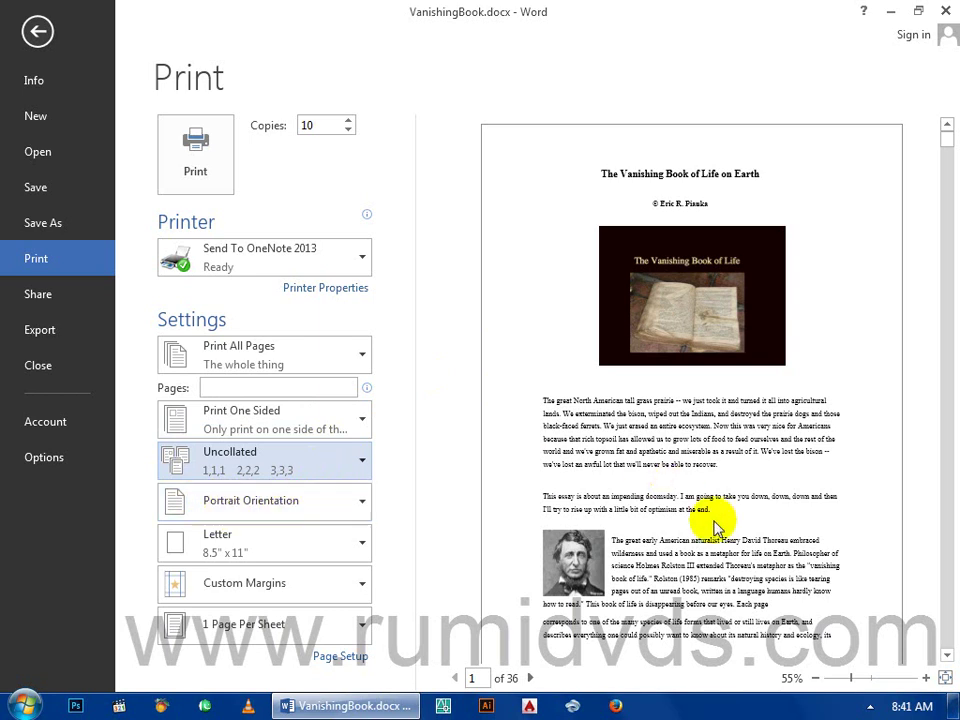
Try Landscape Orientation for the printout, then restore Portrait Orientation
left_click_drag(853, 681, 845, 684)
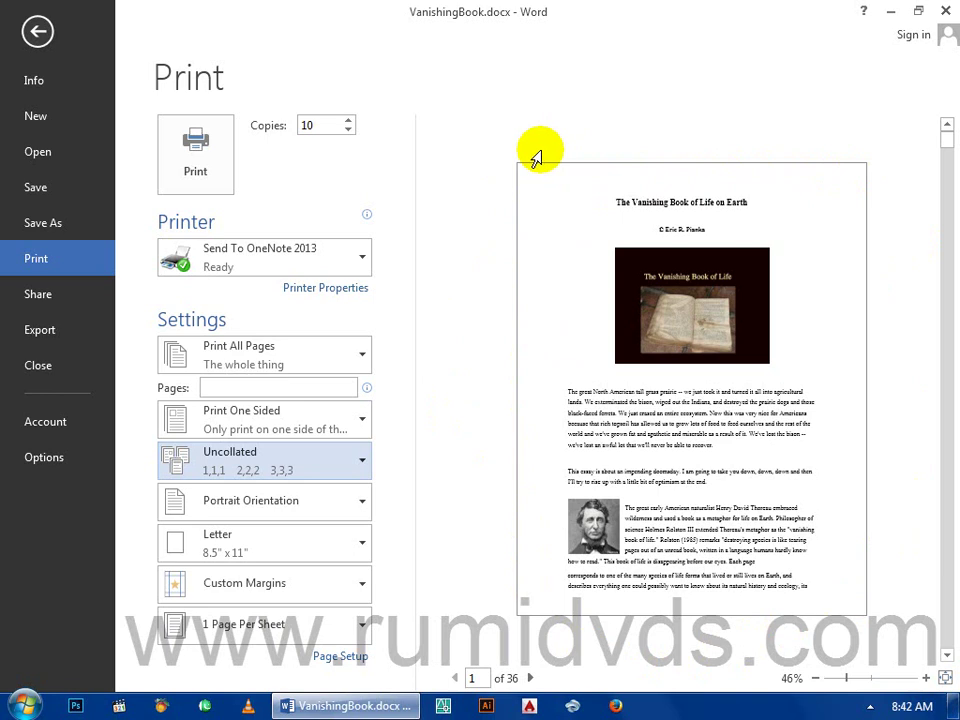
left_click(362, 503)
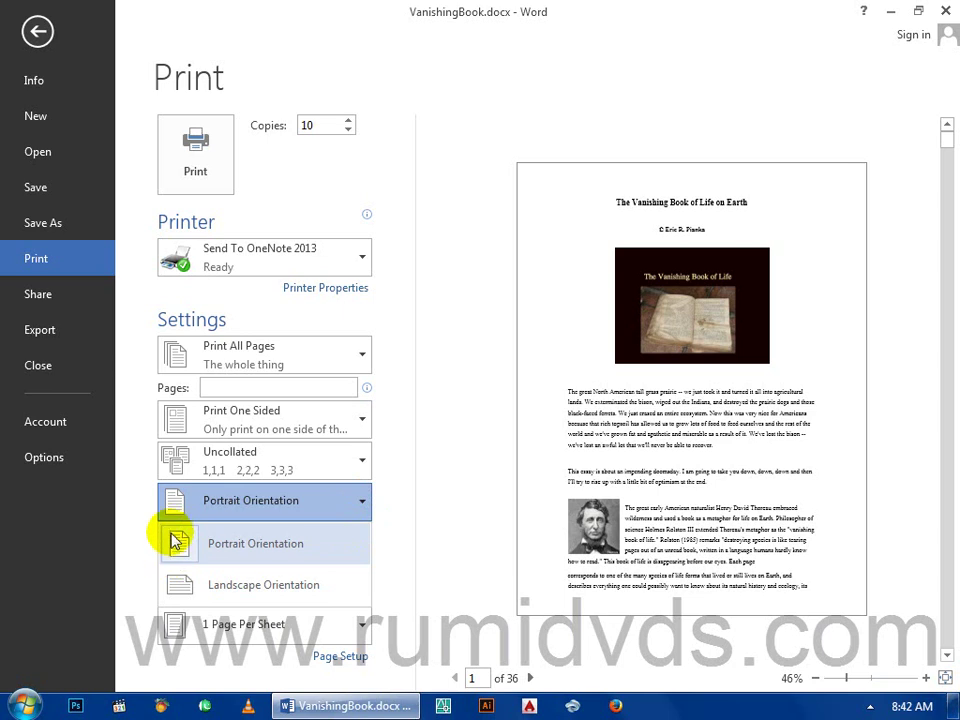
left_click(182, 584)
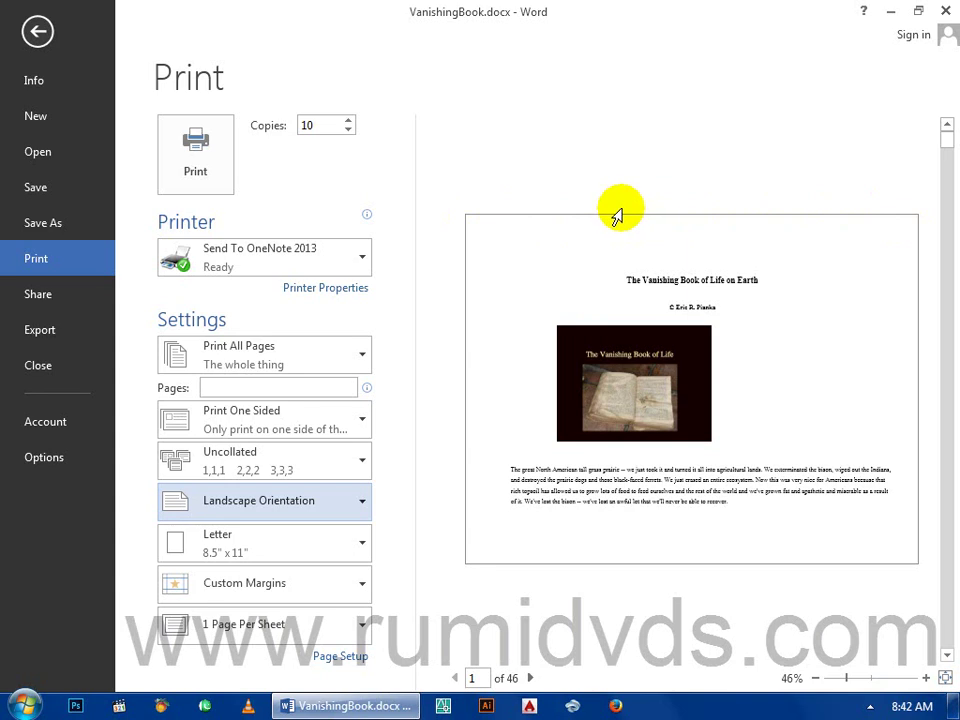
left_click(360, 505)
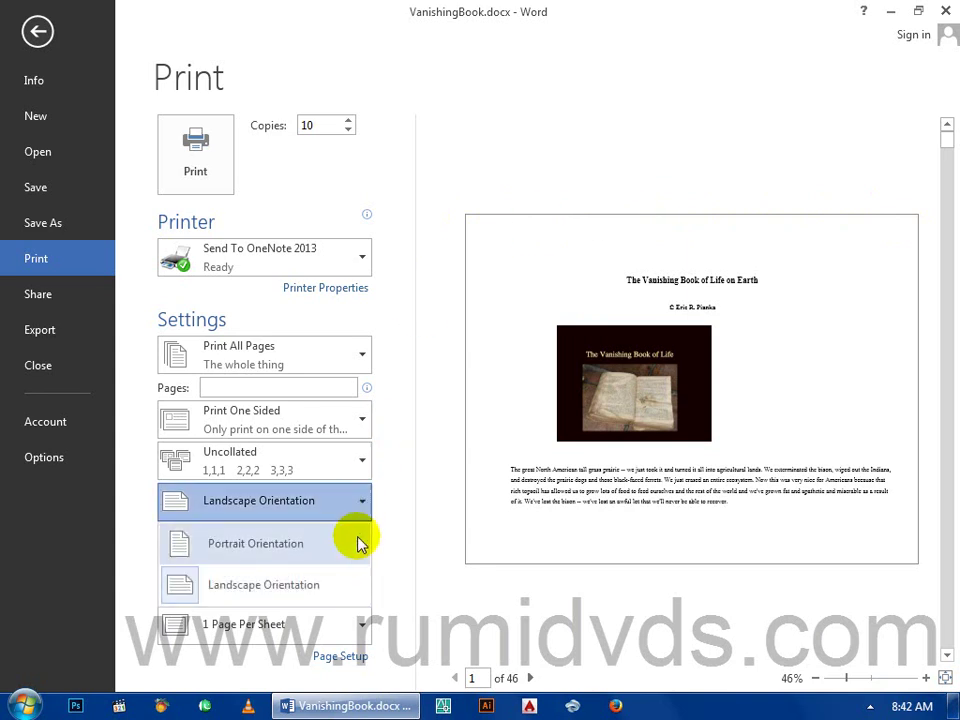
left_click(355, 549)
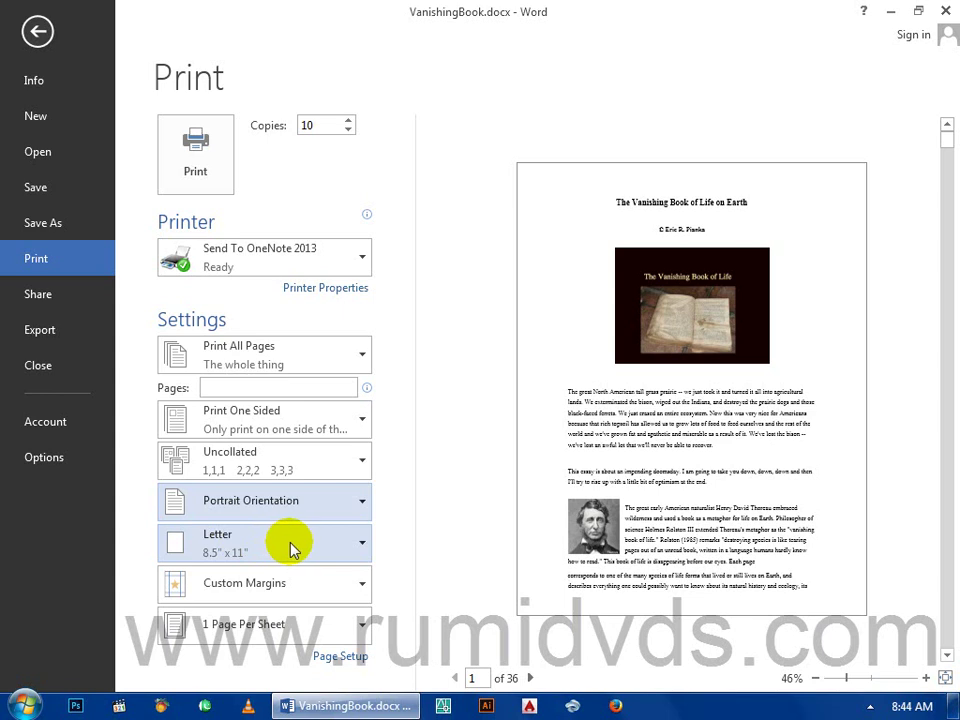
Review the available paper sizes, margin presets, pages-per-sheet layouts and one-sided or two-sided printing options
left_click(362, 546)
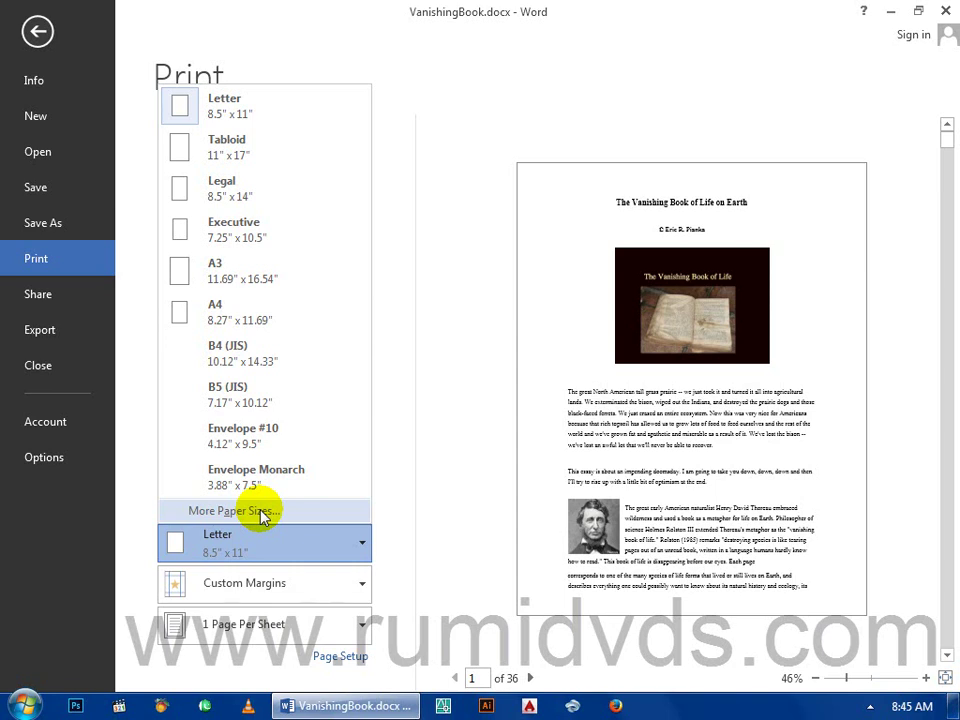
left_click(409, 540)
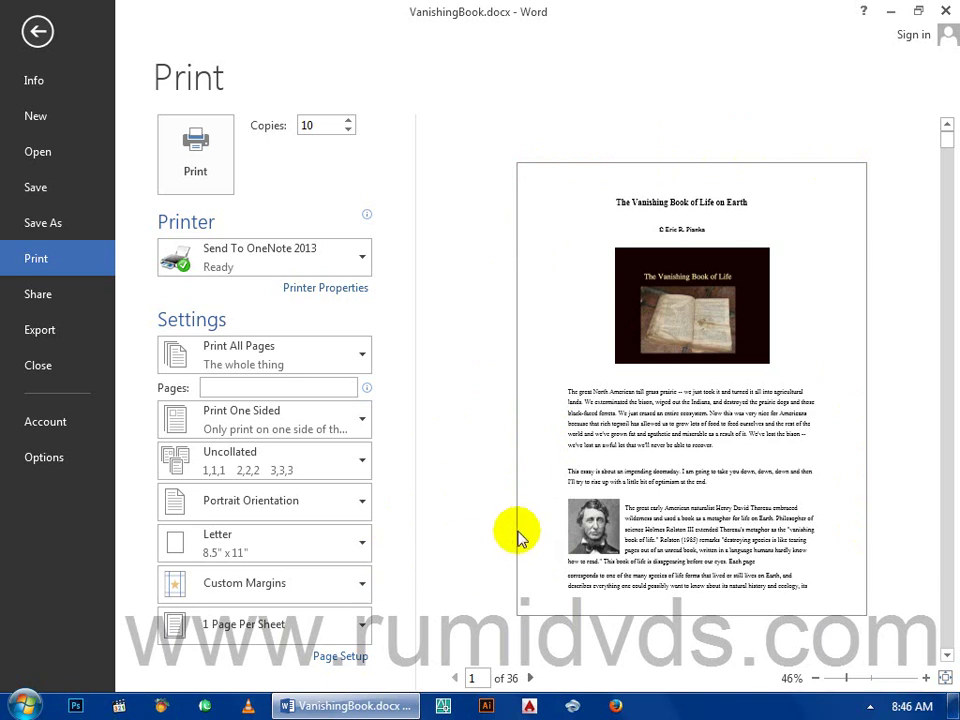
left_click(362, 591)
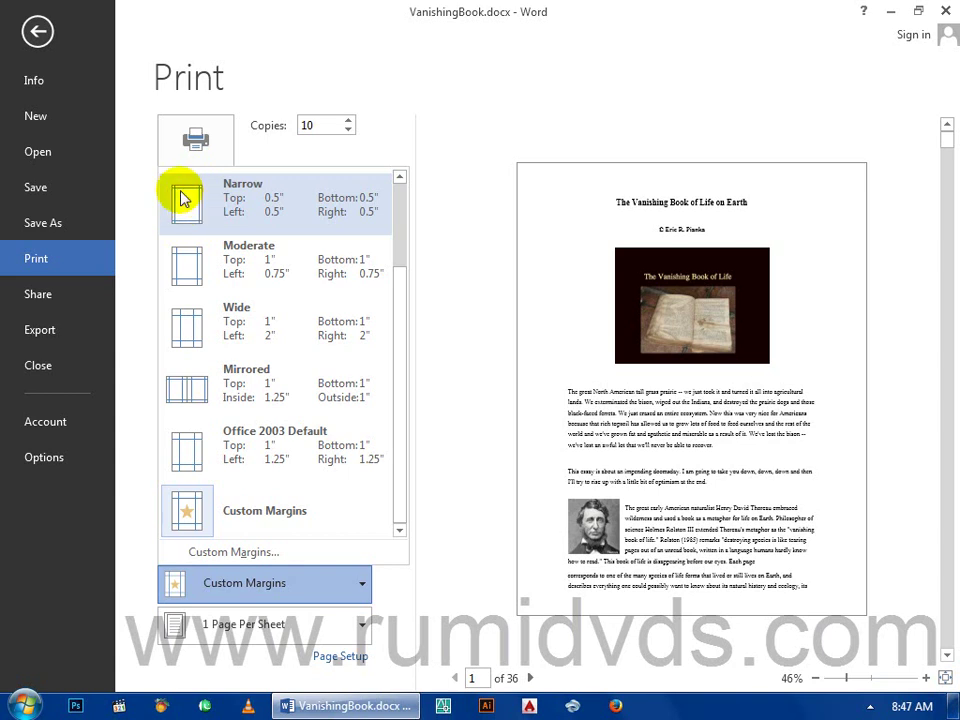
left_click(439, 540)
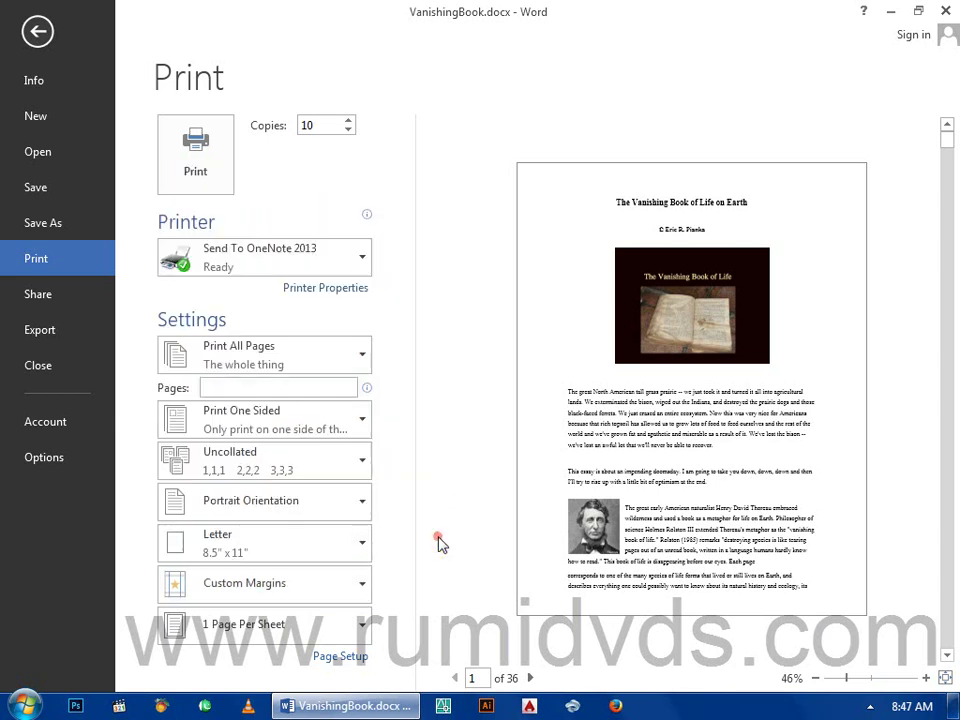
left_click(361, 629)
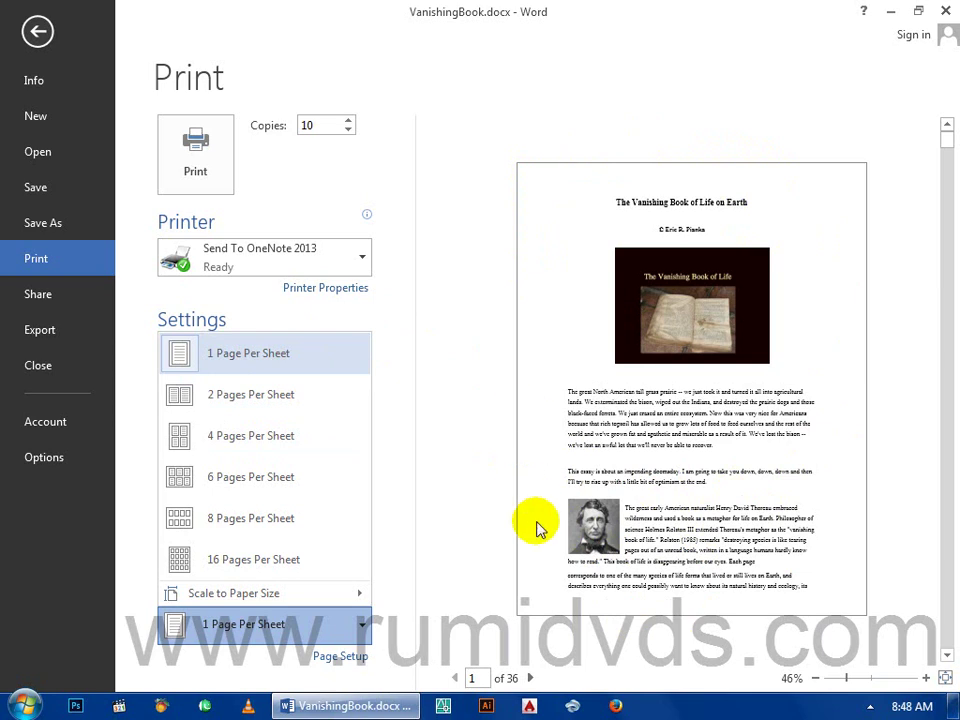
left_click(432, 362)
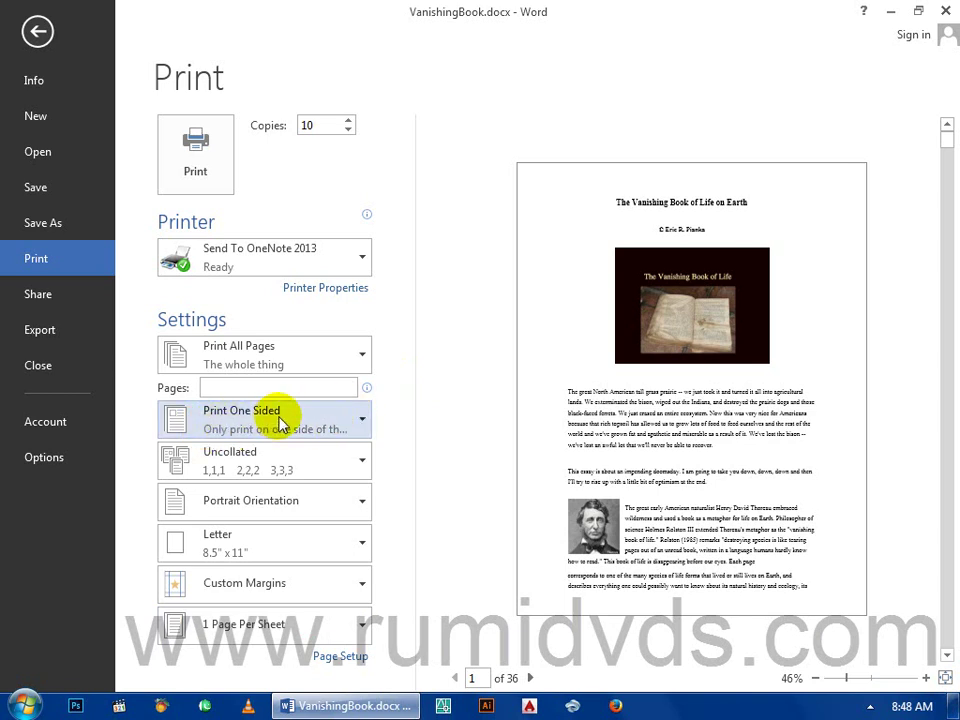
left_click(364, 421)
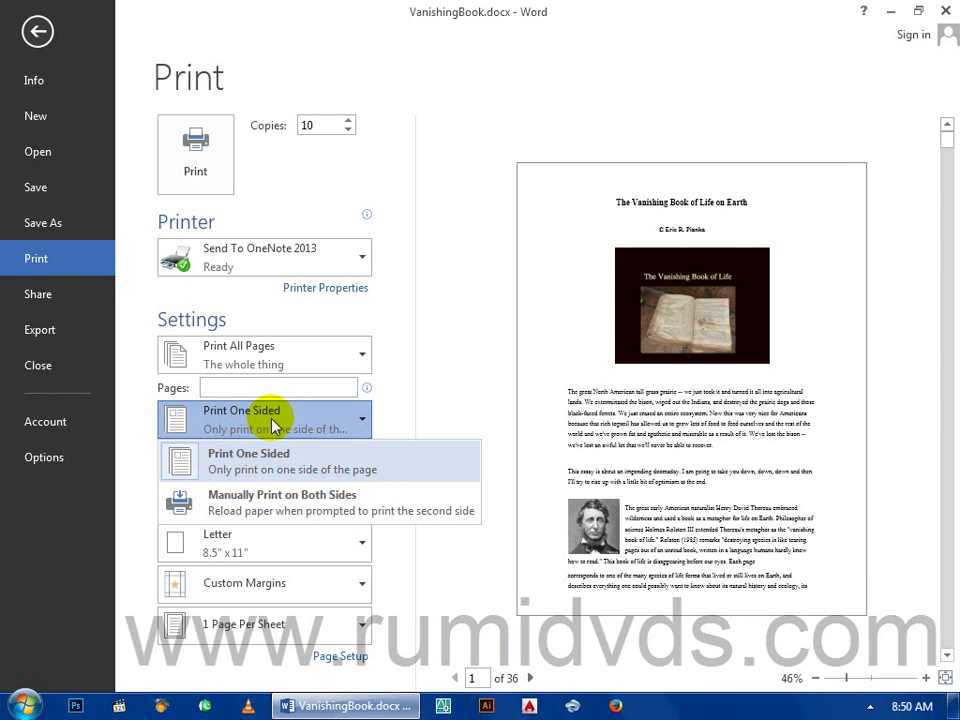
left_click(424, 411)
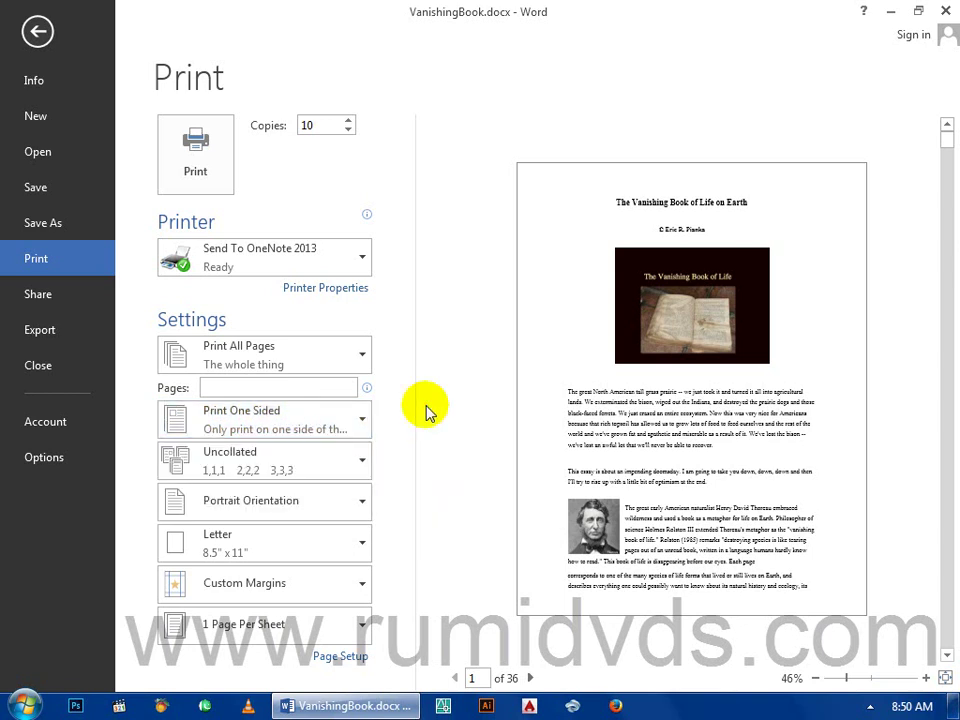